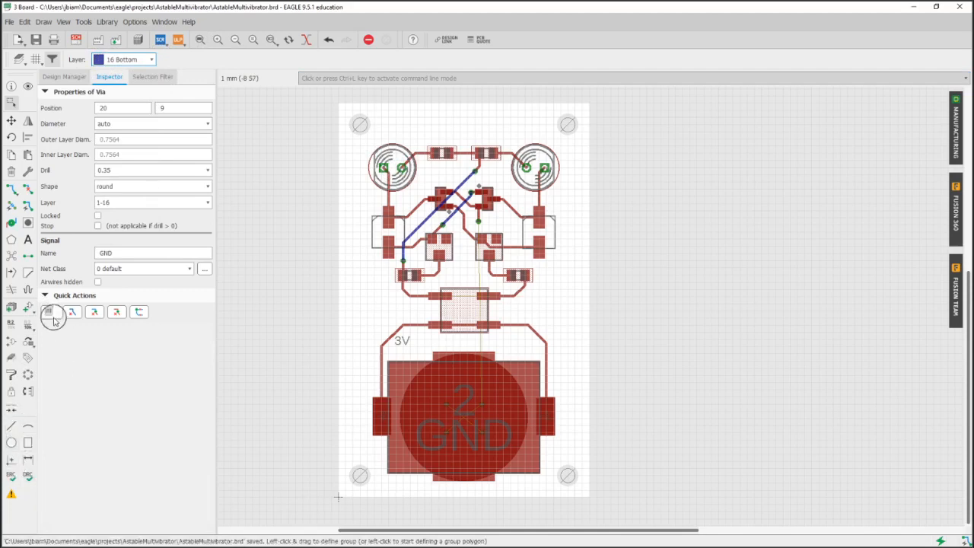
Step: Draw a closed polygon with right-angle bends and 0.3 width around the board outline on the 16 Bottom layer
click(12, 241)
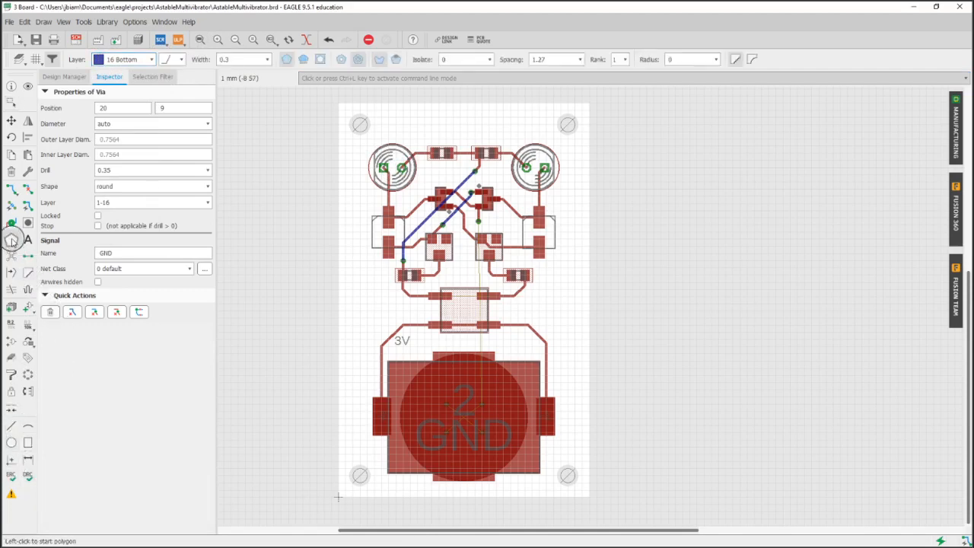
click(173, 61)
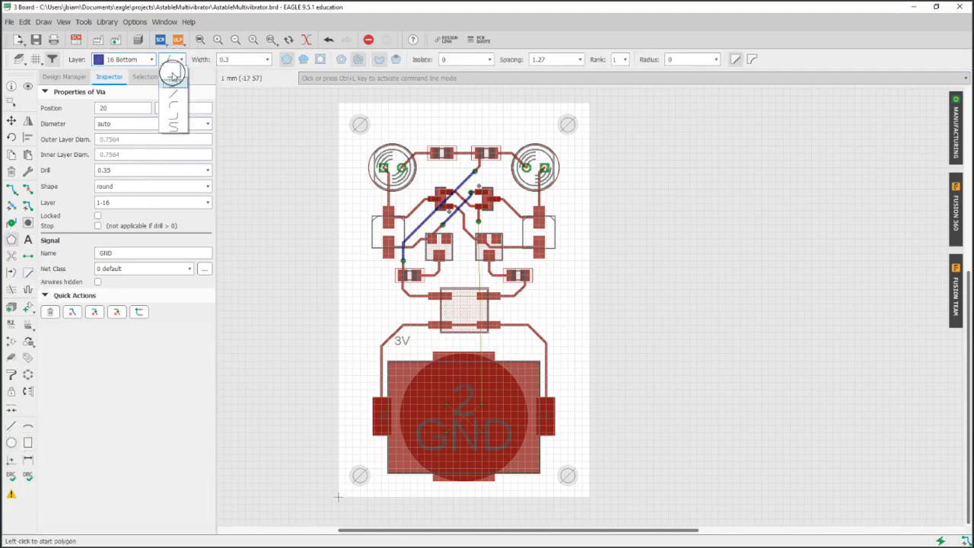
click(174, 76)
click(232, 61)
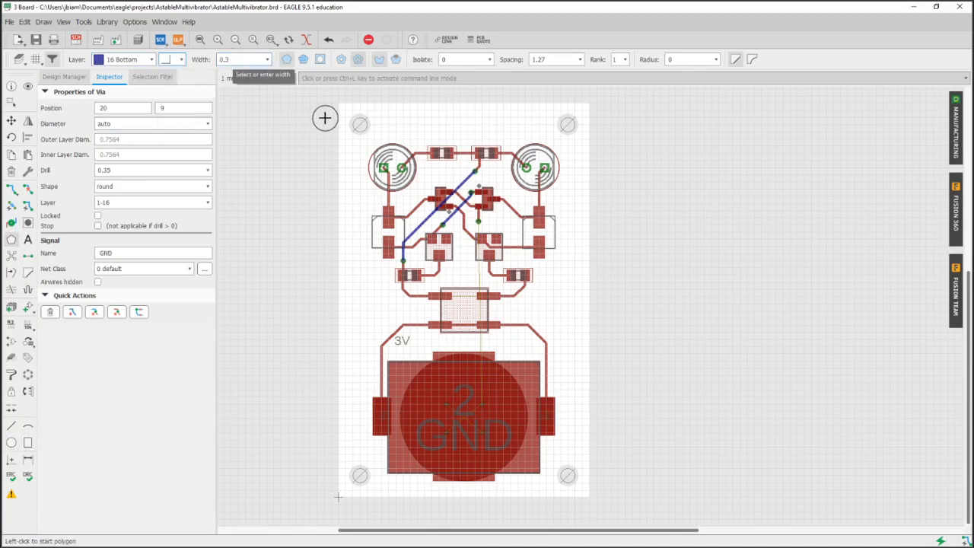
scroll(338, 101, up, 2)
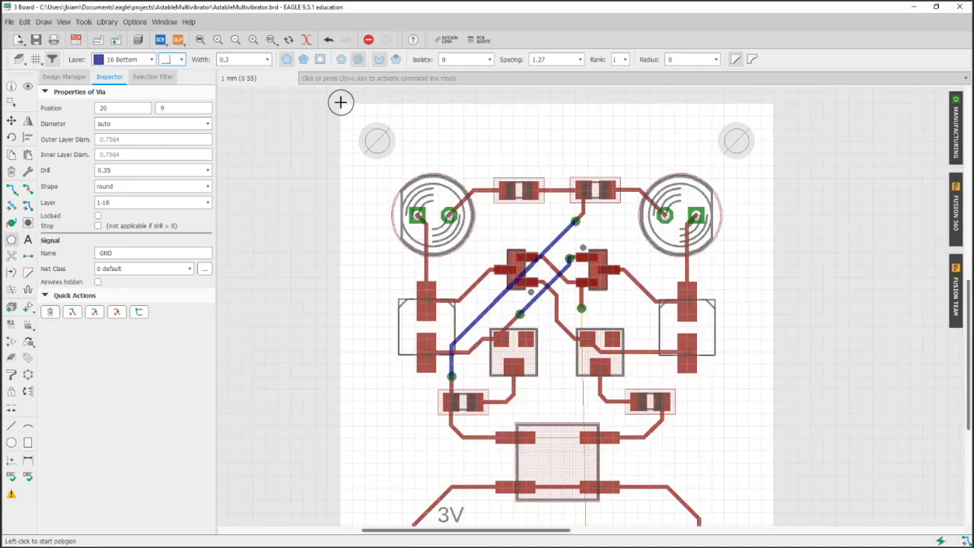
click(341, 101)
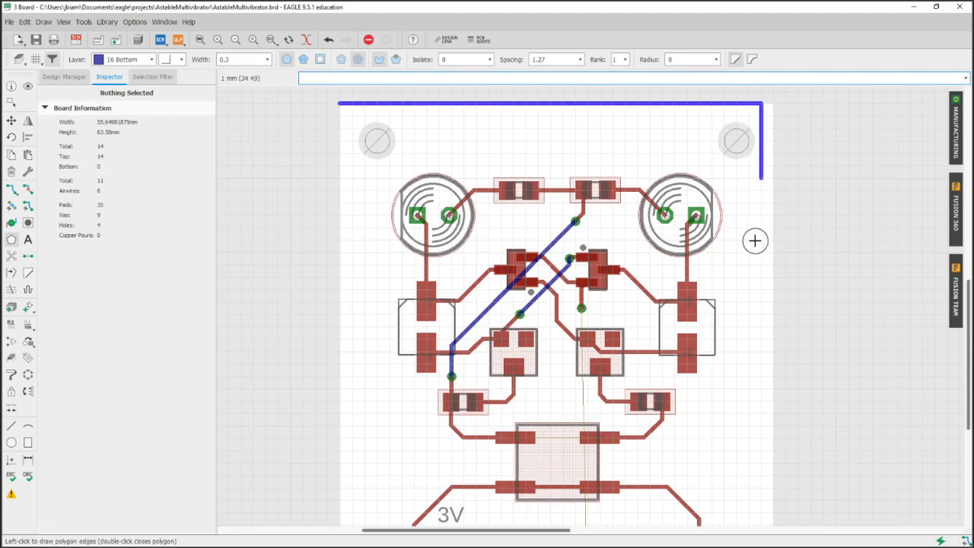
scroll(776, 420, down, 3)
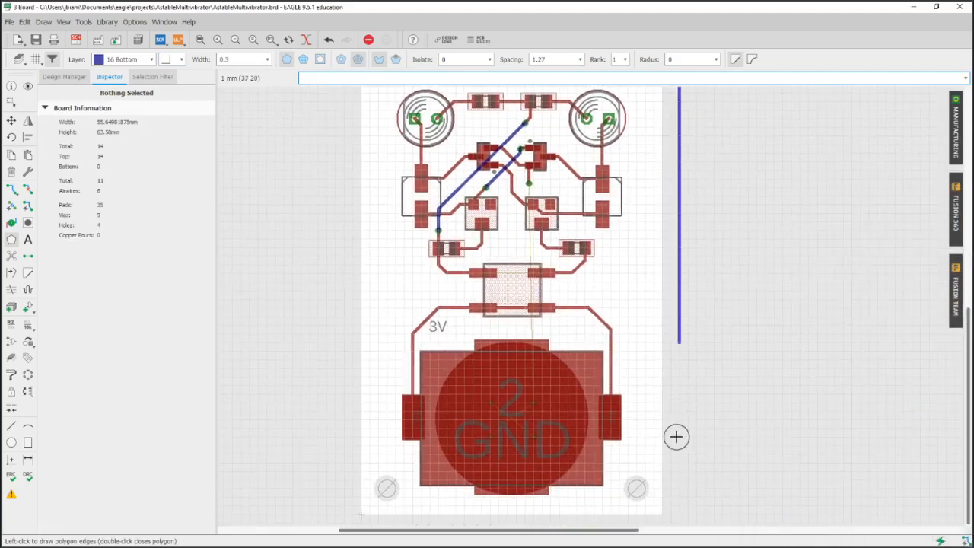
click(662, 514)
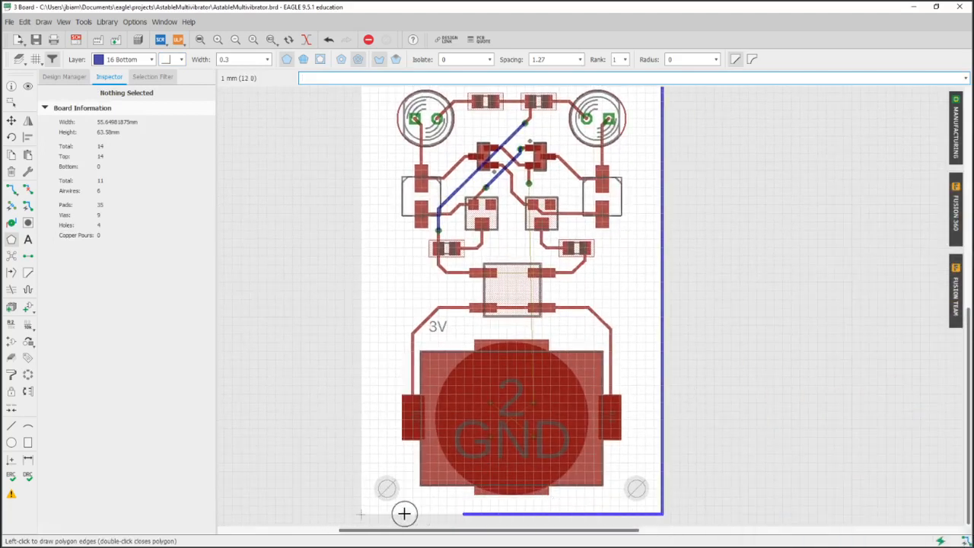
click(361, 513)
scroll(362, 153, up, 2)
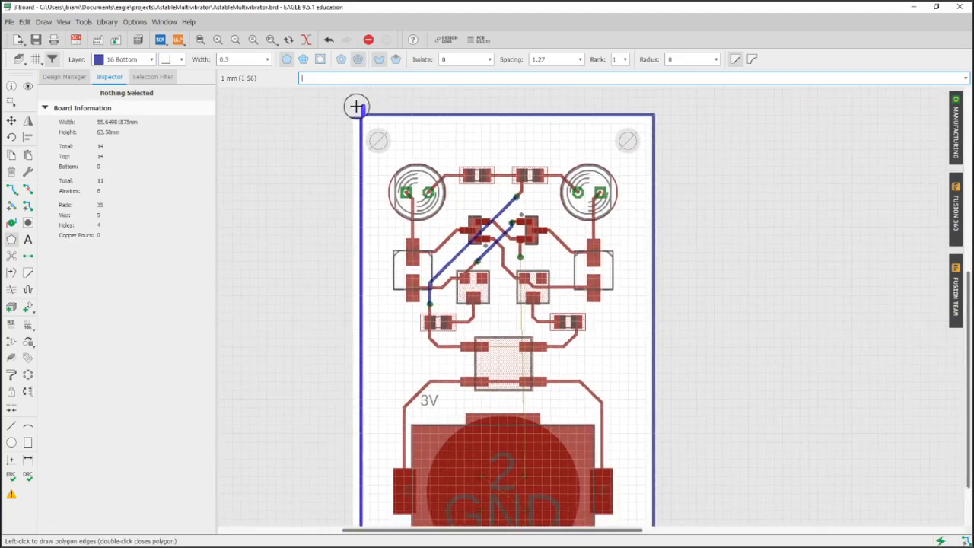
click(356, 107)
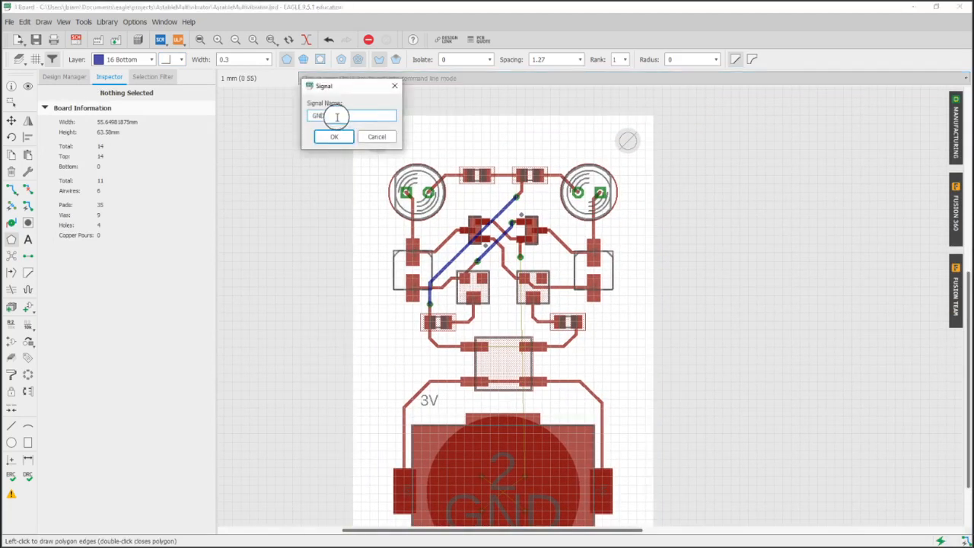
Step: Assign the outline polygon to the GND signal and fill the copper pour with Ratsnest
key(Return)
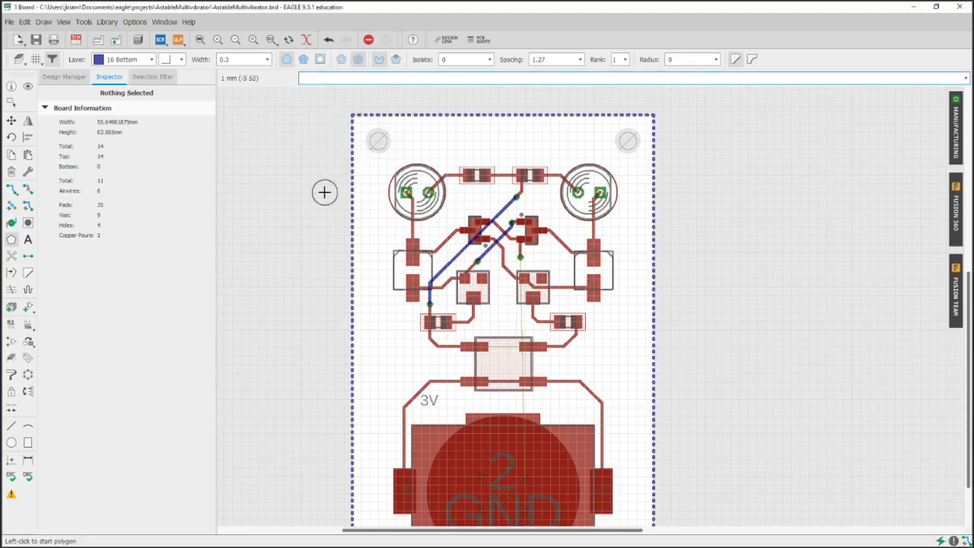
scroll(370, 248, down, 2)
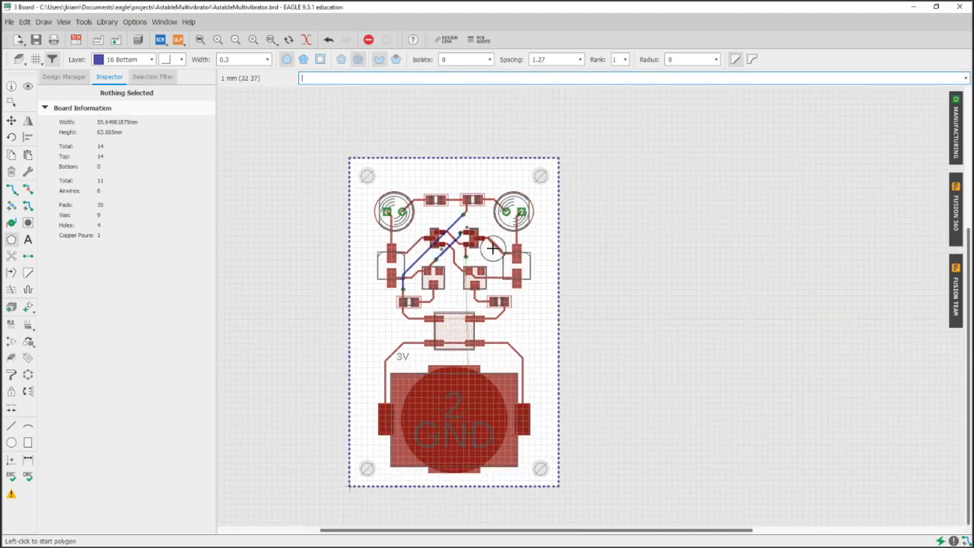
click(10, 257)
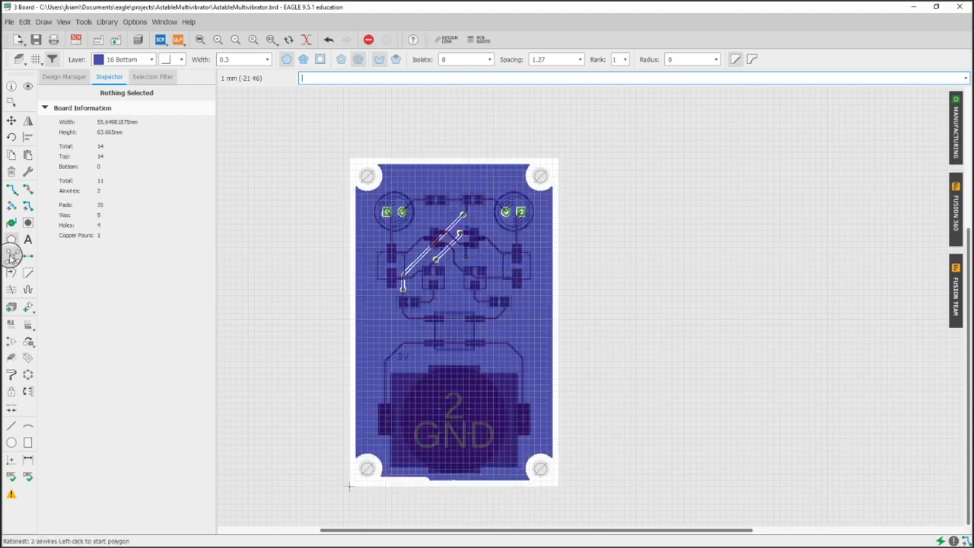
Step: Examine the bottom copper pour around the mounting holes, LED pads, blue traces and GND vias, including those under the battery
scroll(393, 175, up, 2)
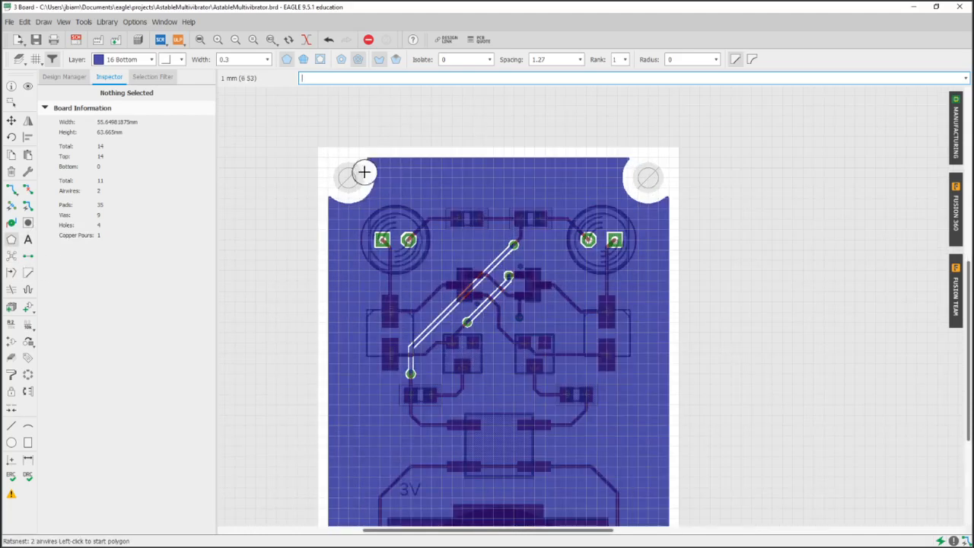
scroll(620, 233, up, 3)
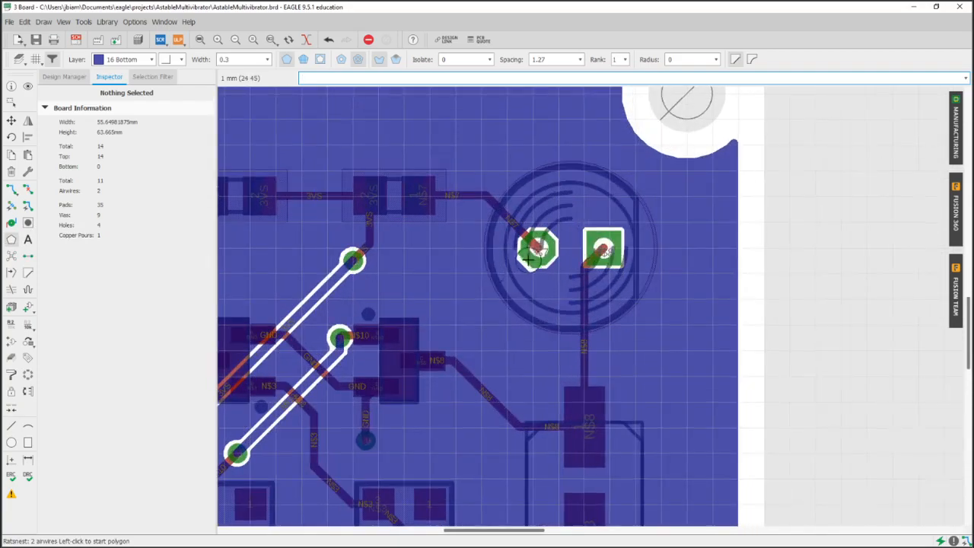
middle_drag(451, 277, 657, 178)
scroll(502, 380, down, 1)
scroll(561, 245, up, 5)
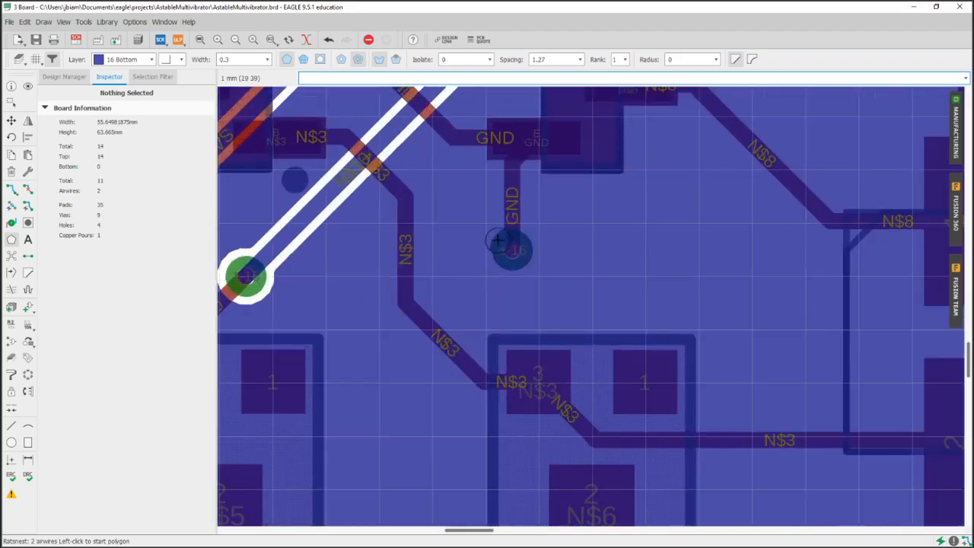
scroll(505, 320, down, 2)
scroll(523, 244, up, 5)
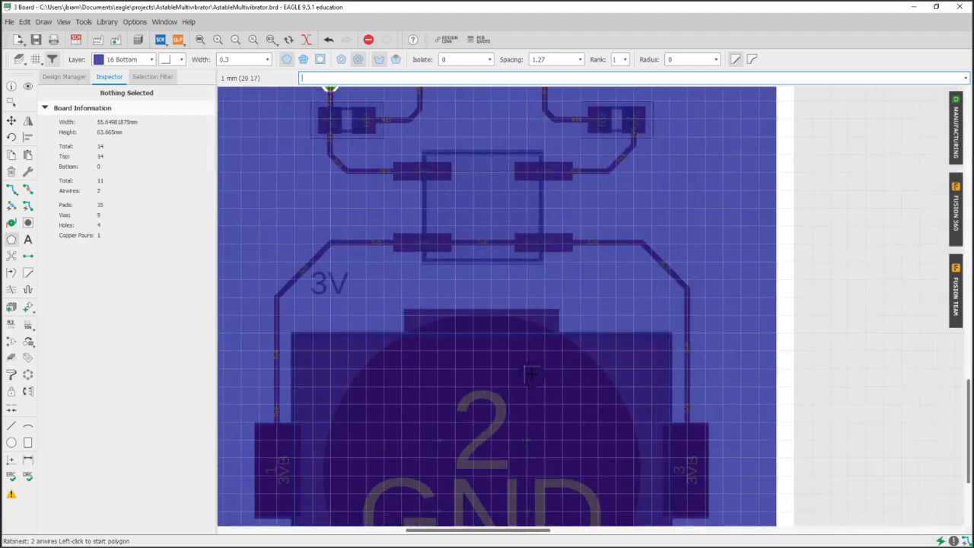
scroll(443, 219, up, 3)
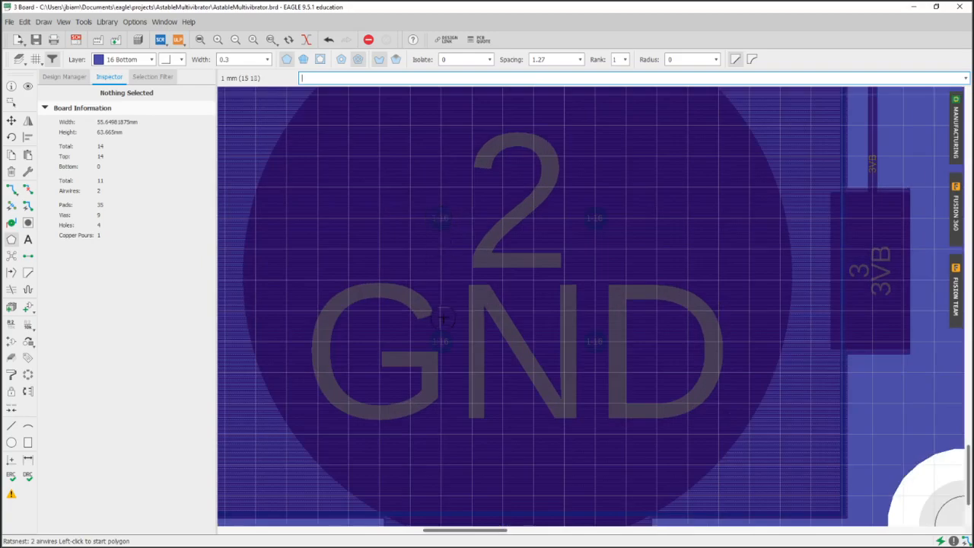
scroll(597, 196, down, 3)
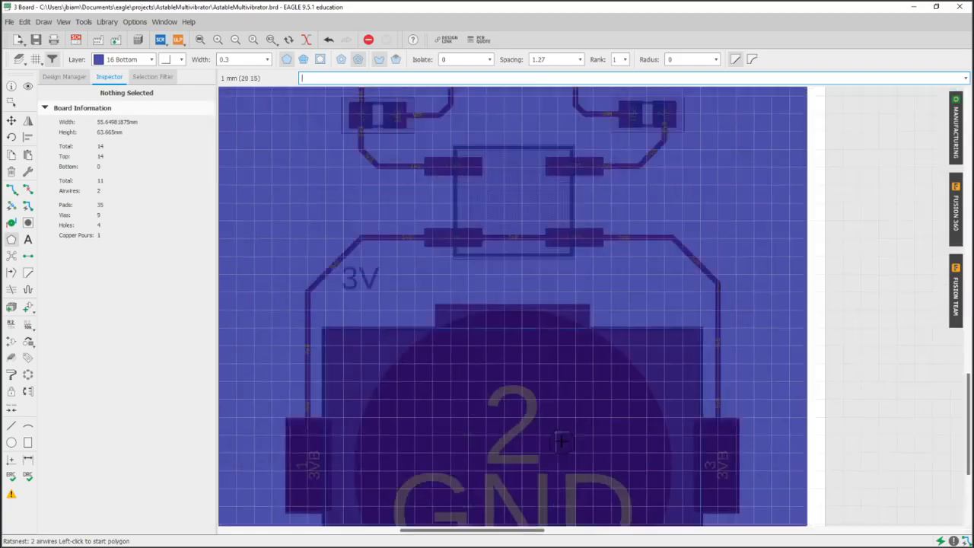
ctrl+scroll(553, 352, up, 5)
scroll(395, 191, up, 2)
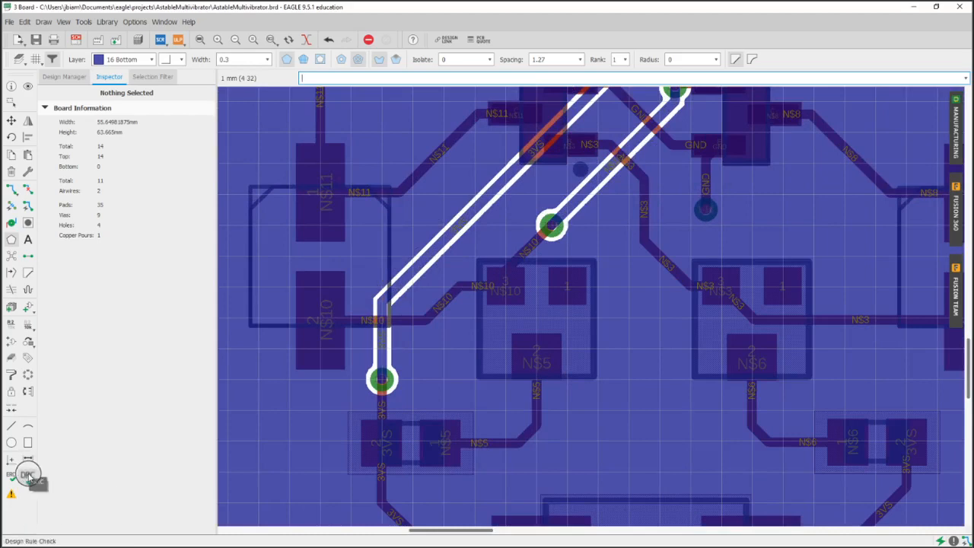
Step: Restrict the selection filter to Polygon Edge and rip up the bottom pour by its edge to show only its outline
scroll(429, 347, down, 2)
scroll(429, 348, down, 2)
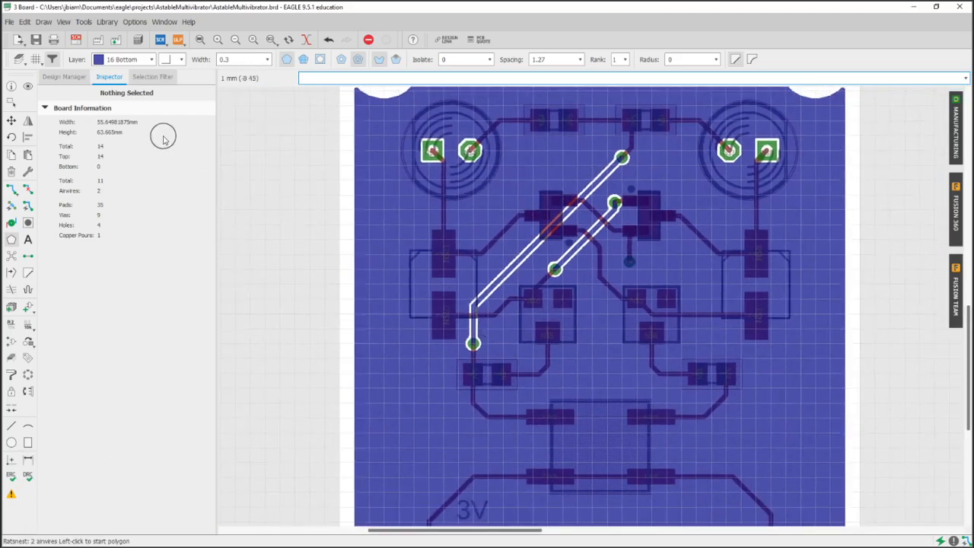
click(140, 78)
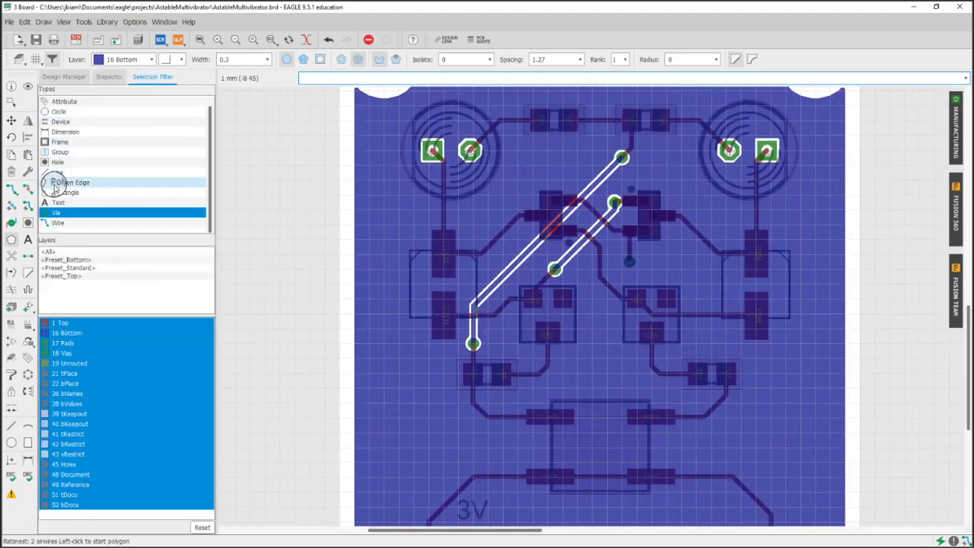
click(54, 184)
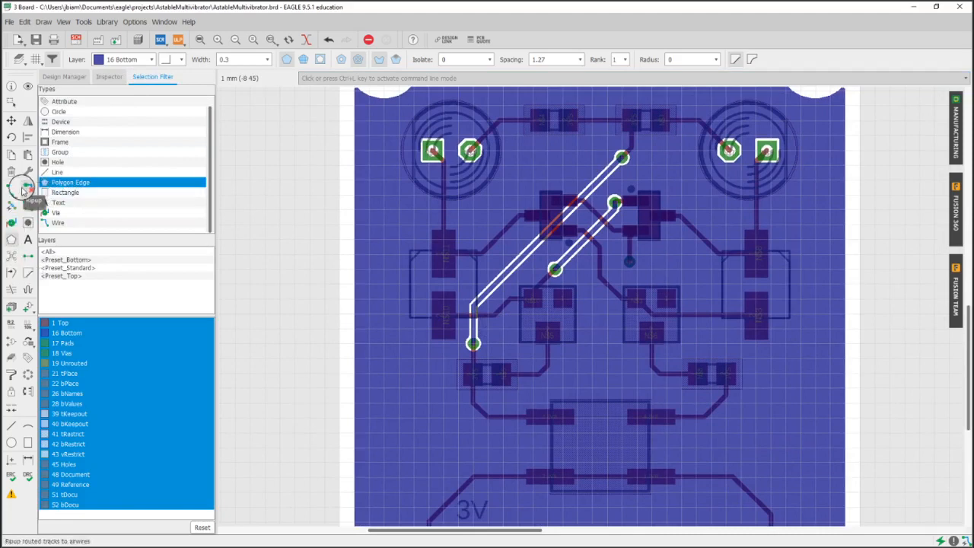
click(26, 187)
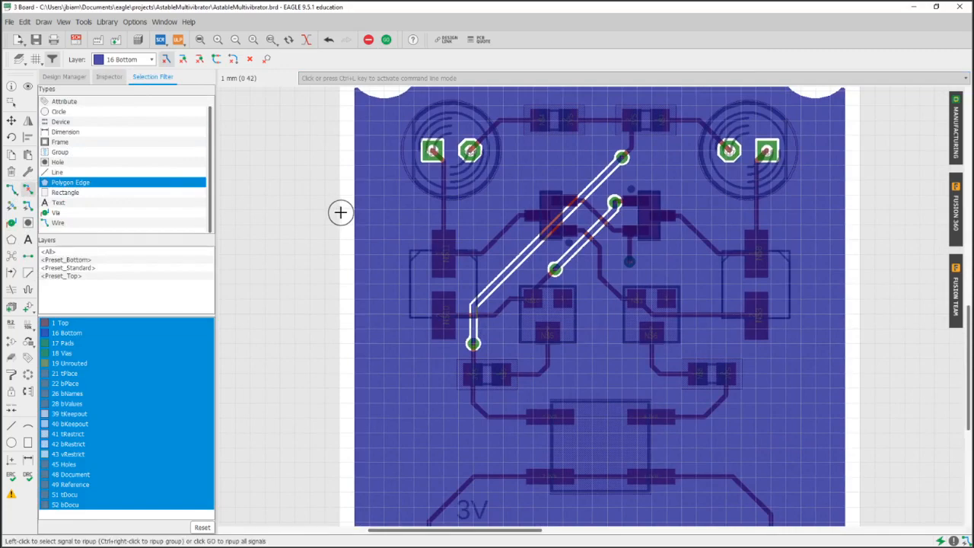
click(340, 212)
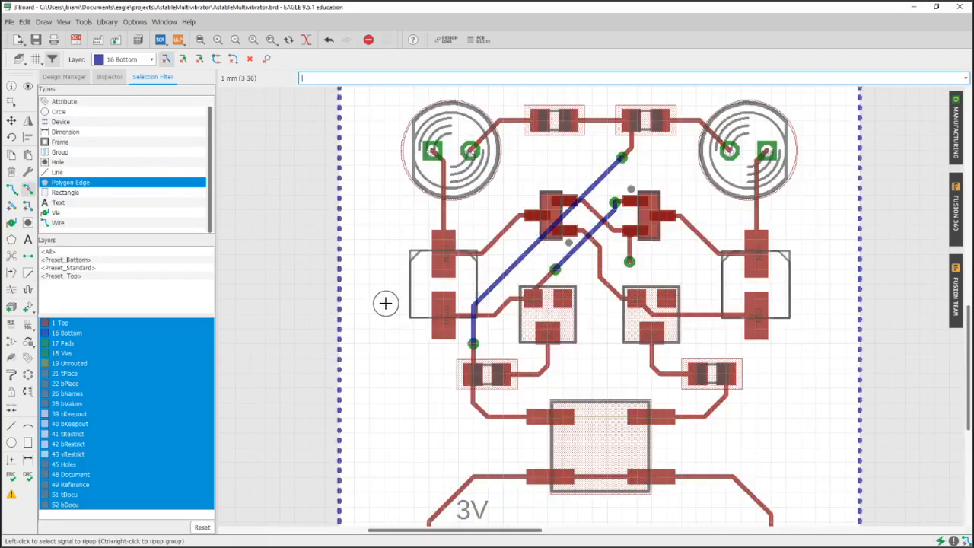
Step: Change the wire-to-wire clearance for different signals in the design rules and run the design rule check
scroll(385, 303, down, 2)
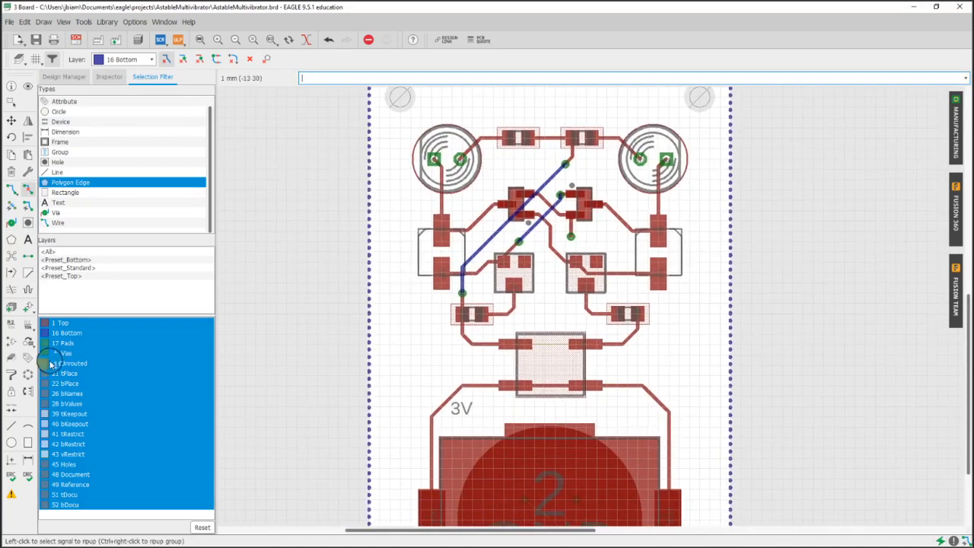
click(28, 477)
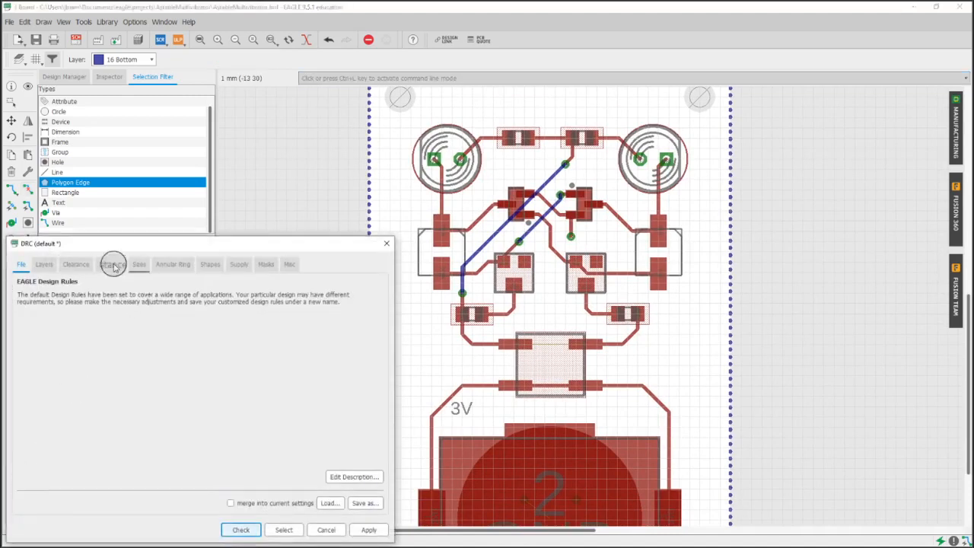
click(76, 264)
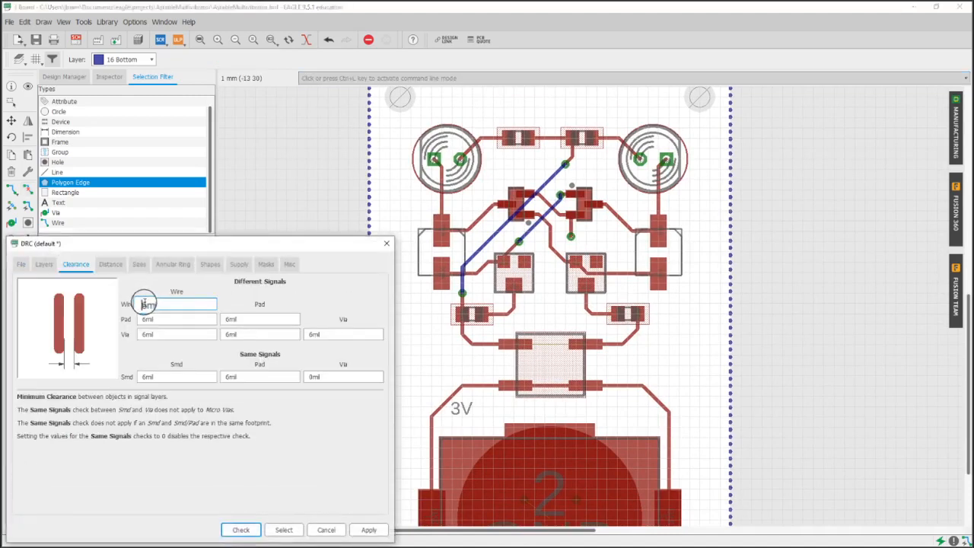
drag(191, 251, 211, 231)
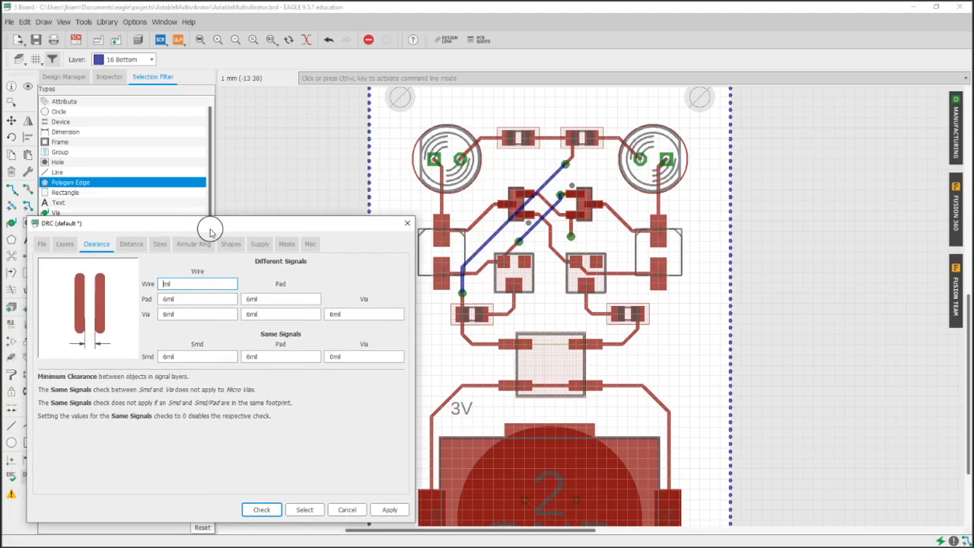
key(Return)
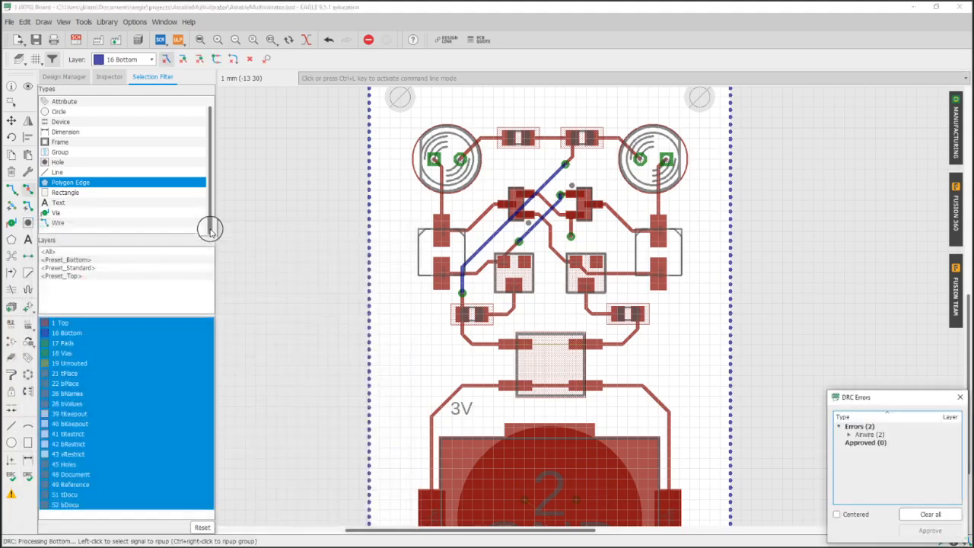
Step: Refill the bottom copper pour with Ratsnest and inspect the gap around the bottom traces
click(28, 259)
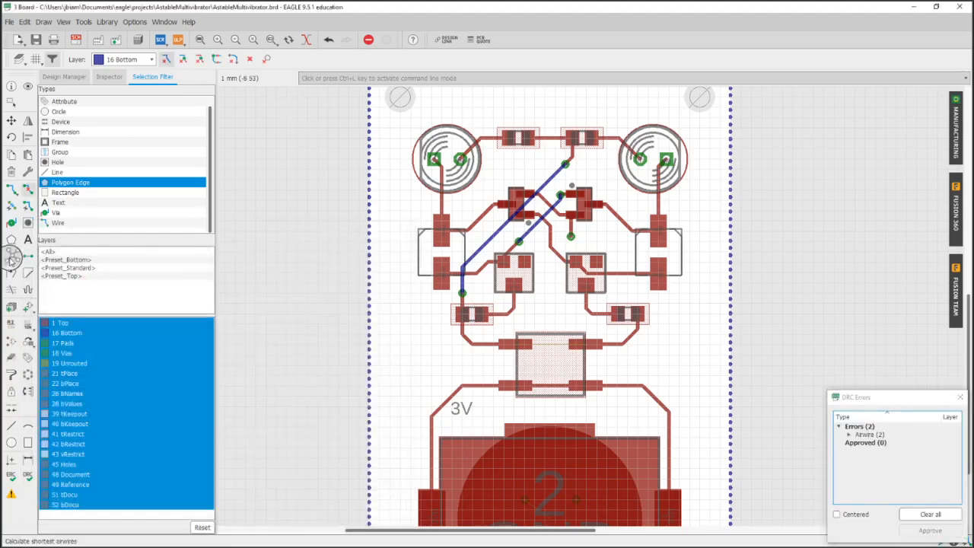
scroll(559, 176, up, 1)
scroll(559, 177, up, 2)
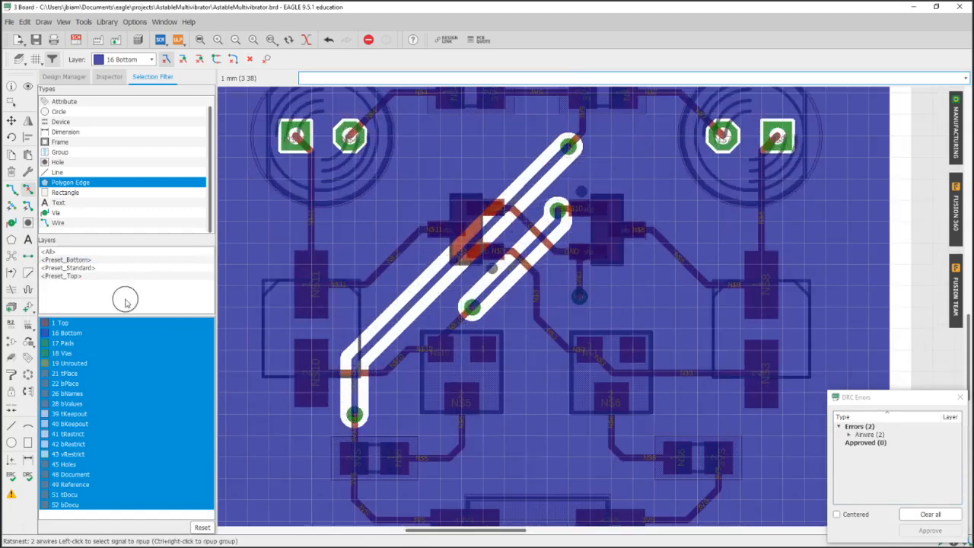
Step: Run the design rule check with a changed Copper/Dimension distance and recalculate the bottom pour with Ratsnest
click(27, 474)
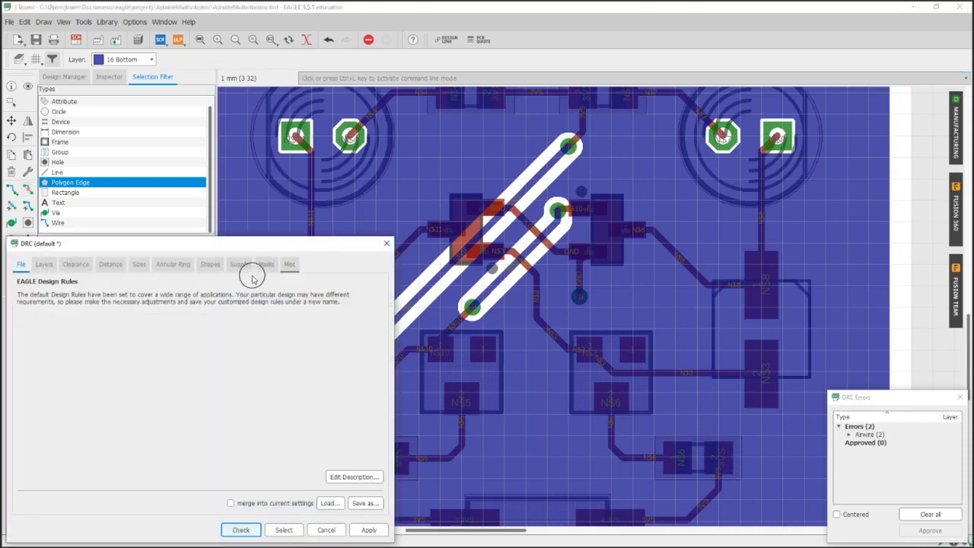
click(109, 264)
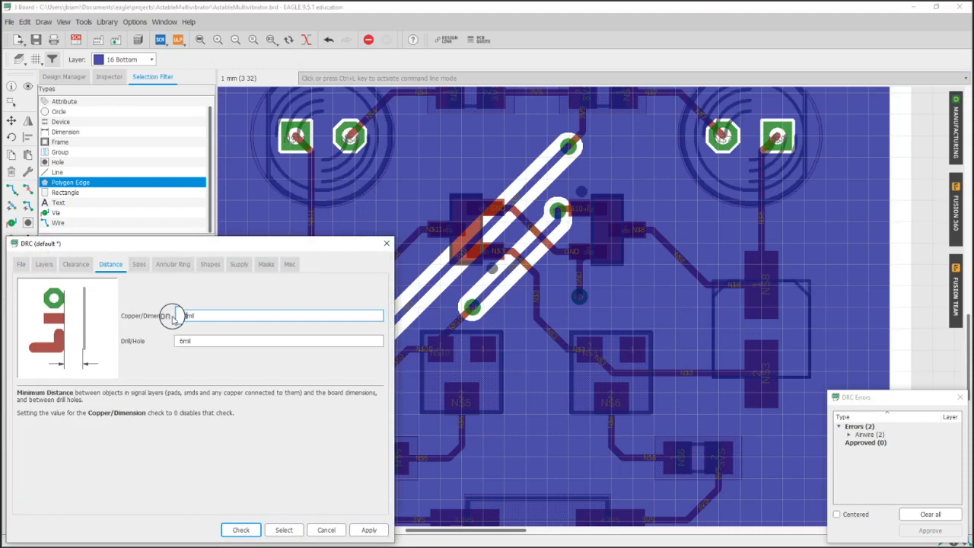
key(Return)
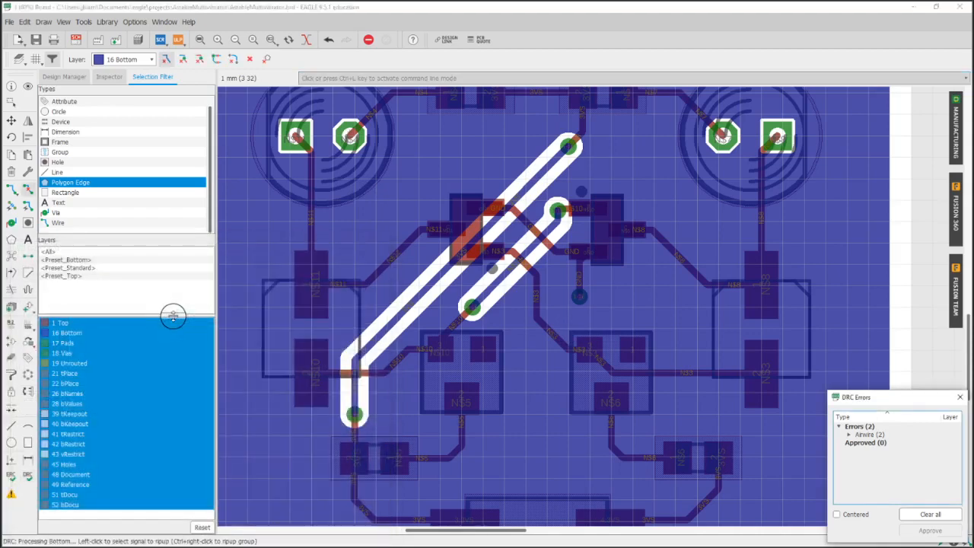
click(12, 259)
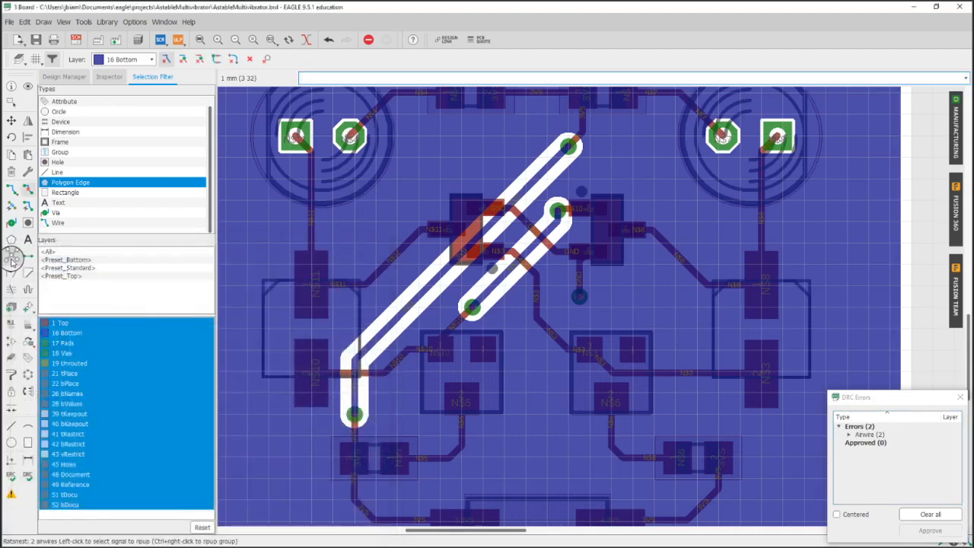
Step: Rip up the bottom pour by its edge and refill it with Ratsnest to inspect its board-edge gap
scroll(417, 284, down, 2)
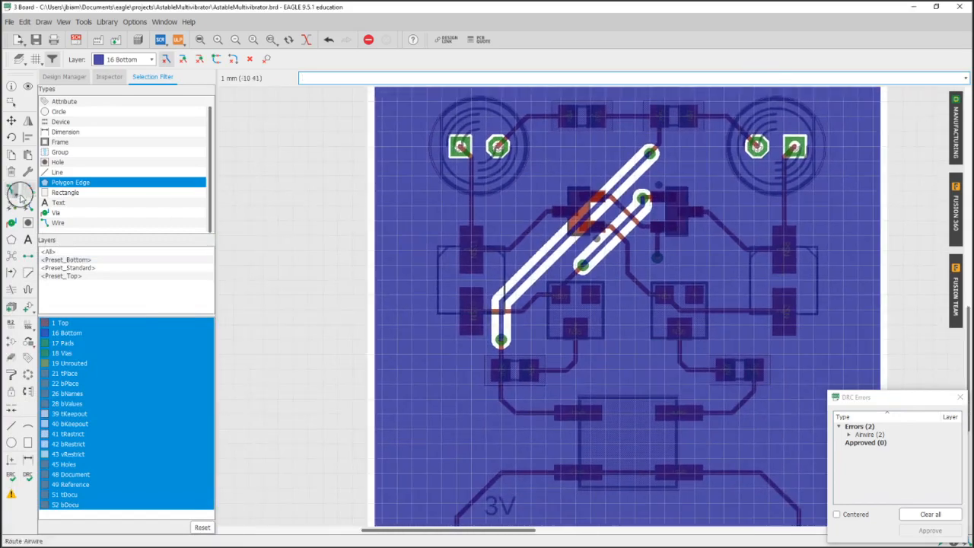
click(27, 190)
click(368, 242)
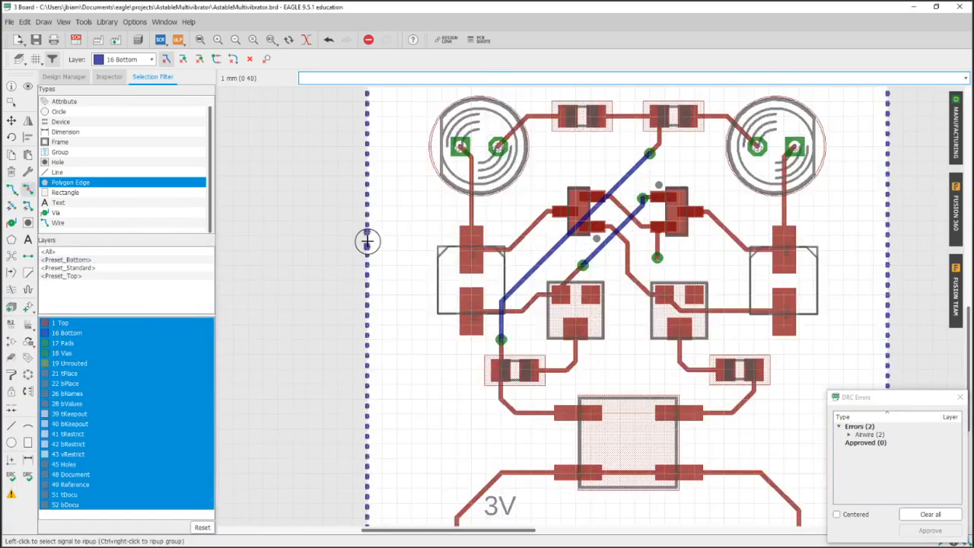
click(14, 257)
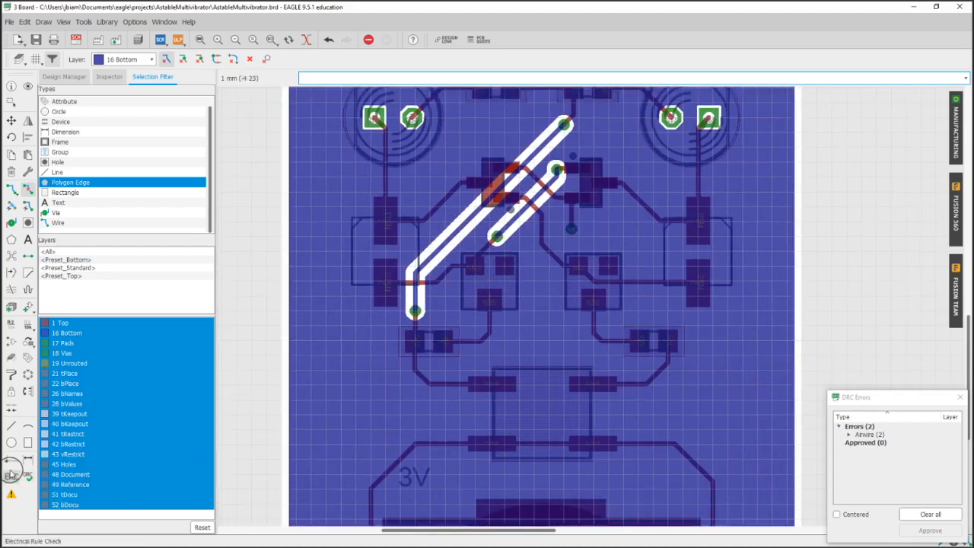
Step: Set the Copper/Dimension distance to 15mil in the design rules and run the design rule check
click(11, 472)
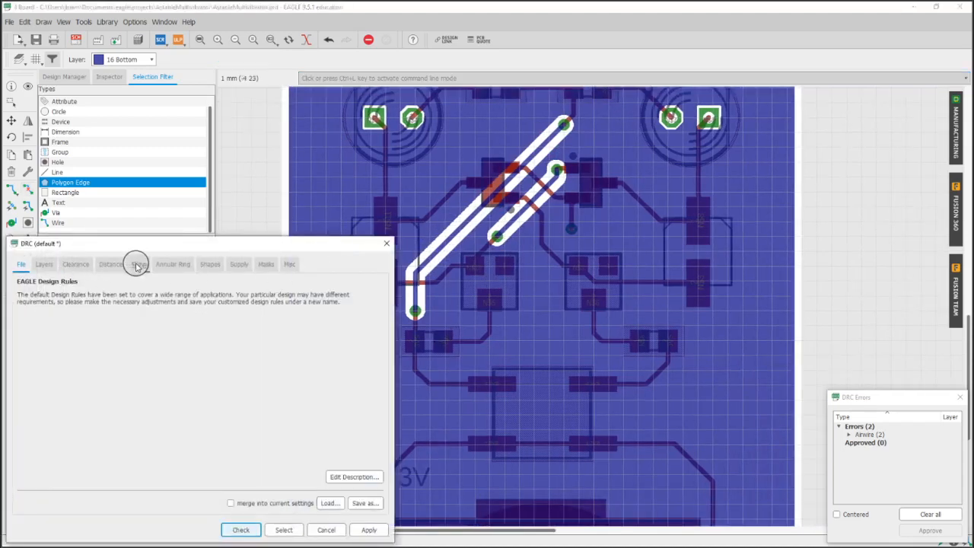
click(107, 264)
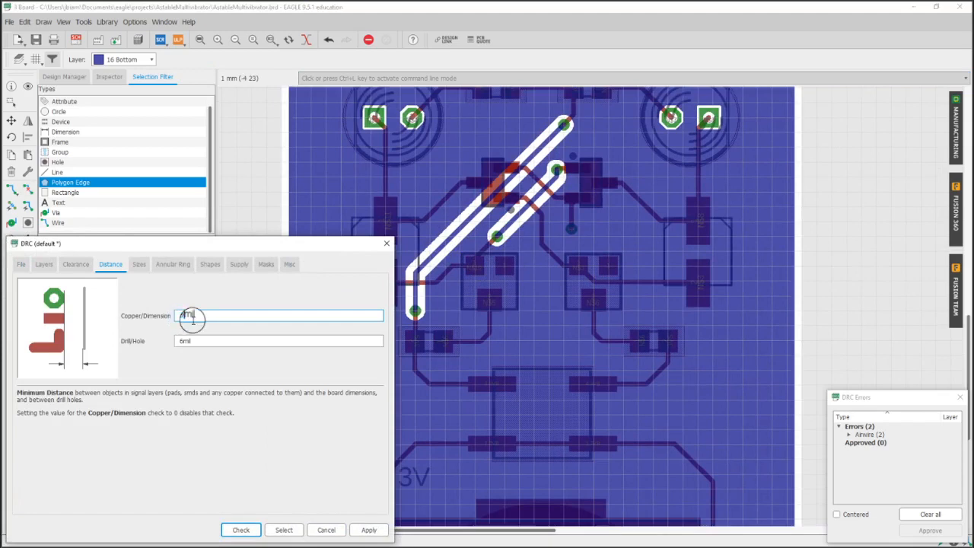
key(Return)
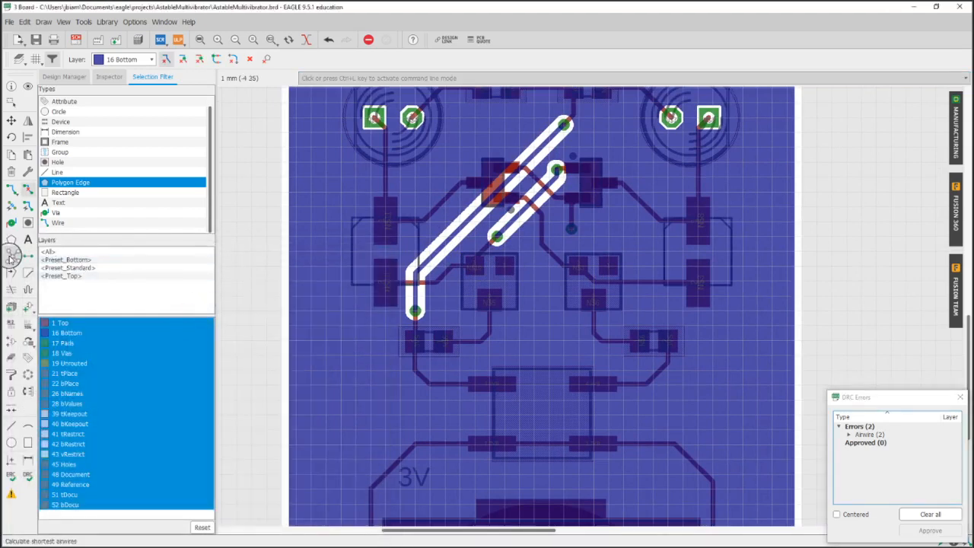
Step: Rip up and recalculate the bottom pour with Ratsnest using the changed edge distance, and save the board
click(11, 259)
click(281, 259)
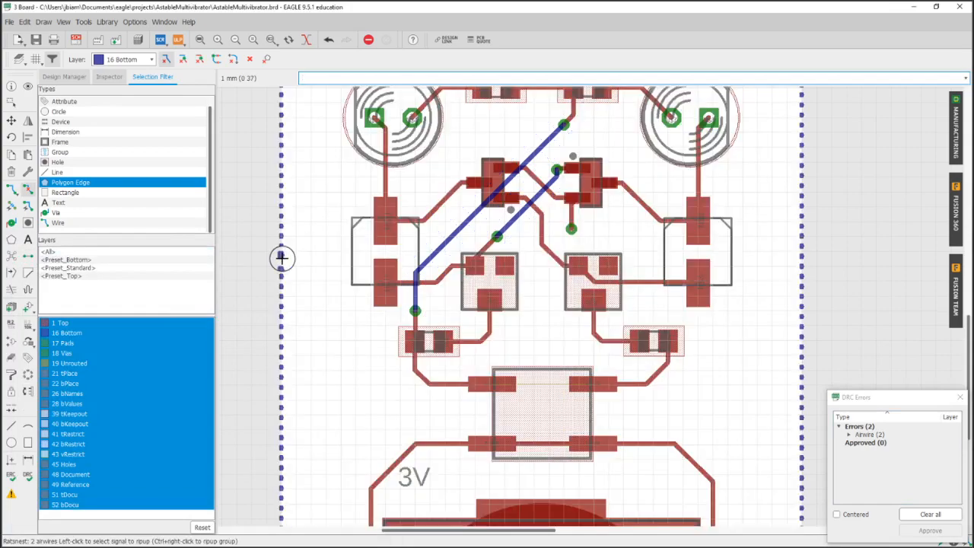
click(13, 259)
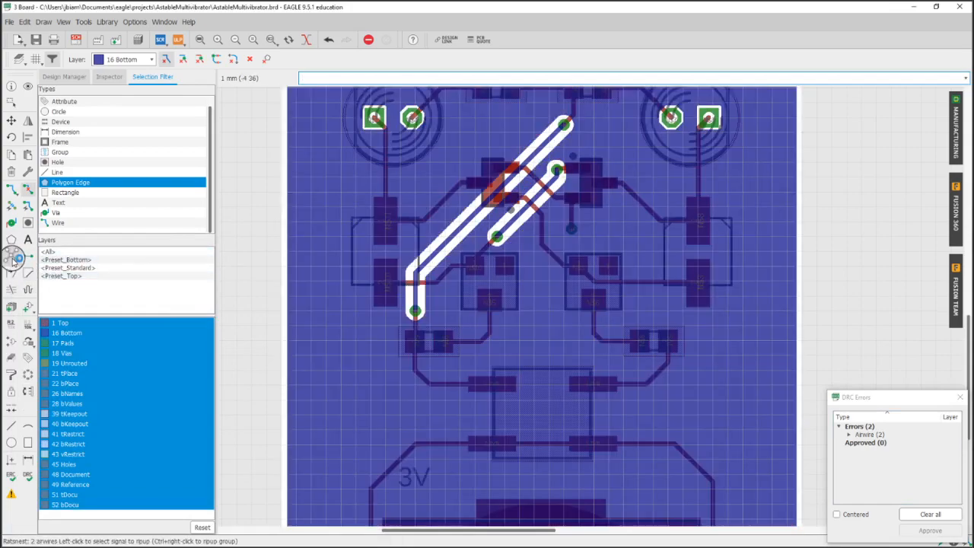
key(ctrl+s)
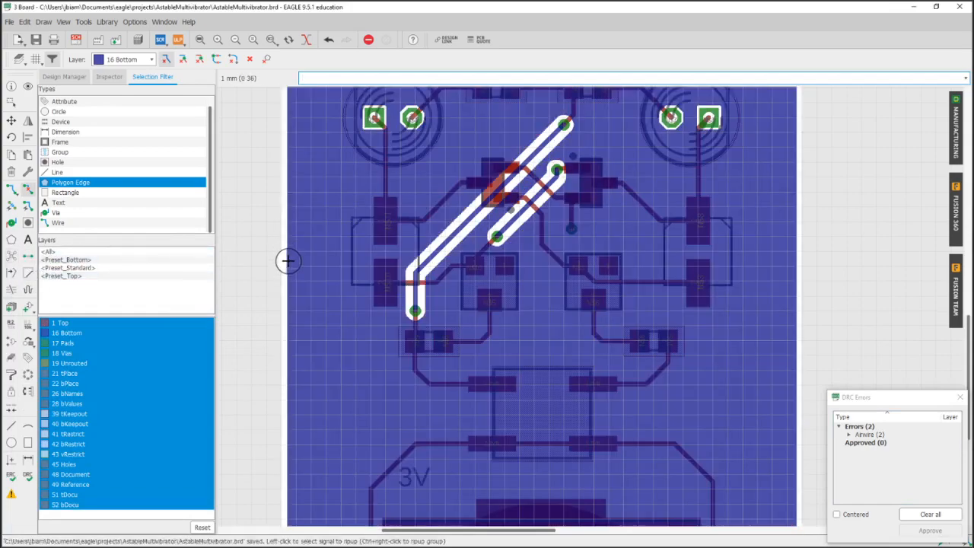
Step: Set the wire-to-wire clearance for different signals to 6mil, apply the design rules and close them
click(28, 475)
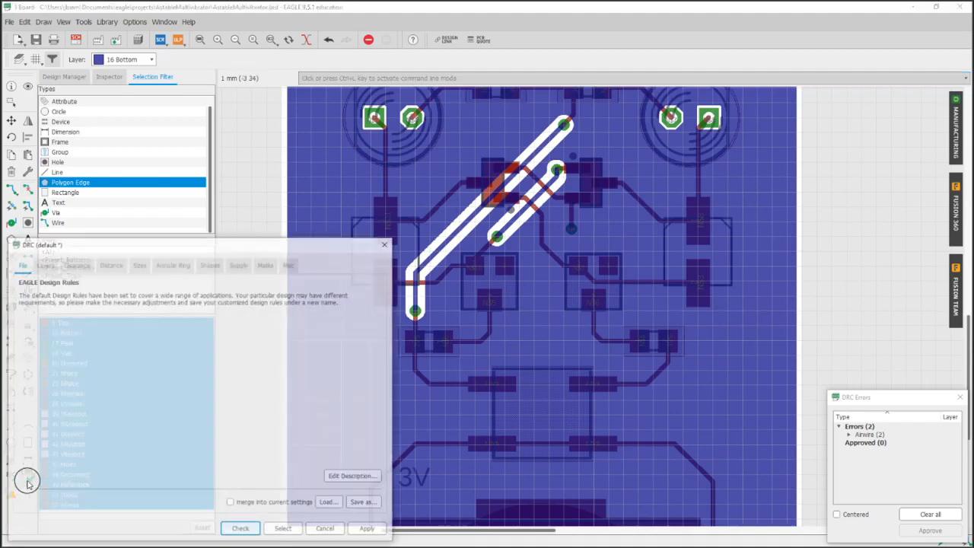
click(109, 264)
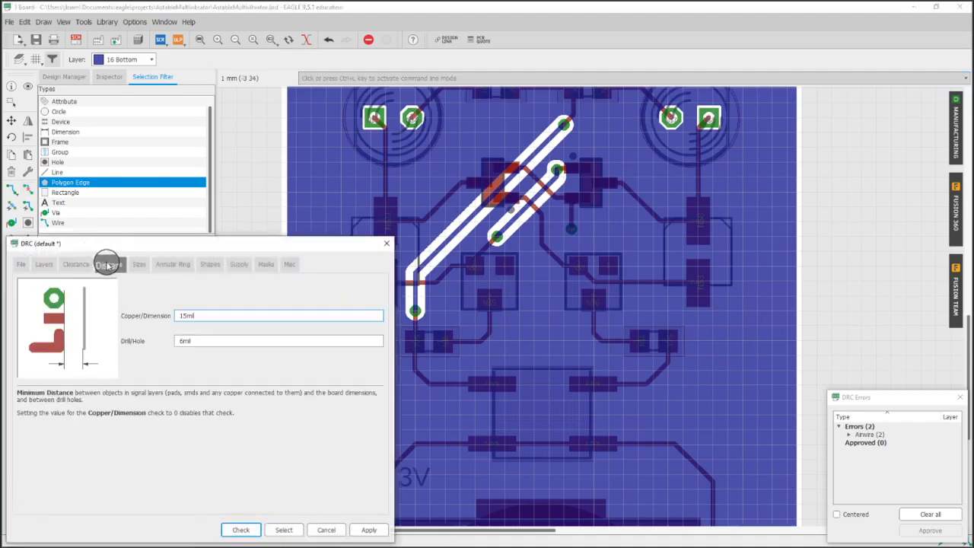
click(76, 265)
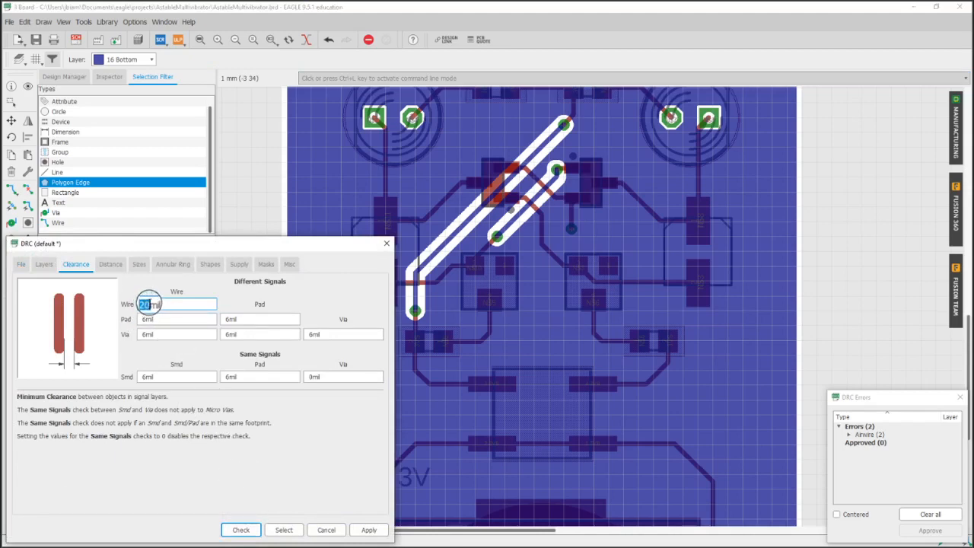
text(6)
click(367, 531)
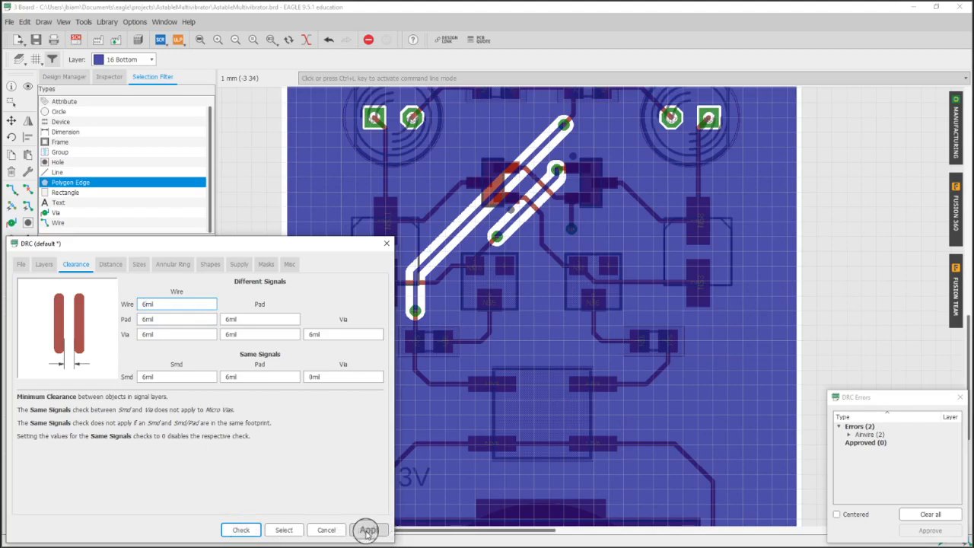
click(325, 530)
Step: Clear all entries from the DRC error list and close it
scroll(681, 384, down, 2)
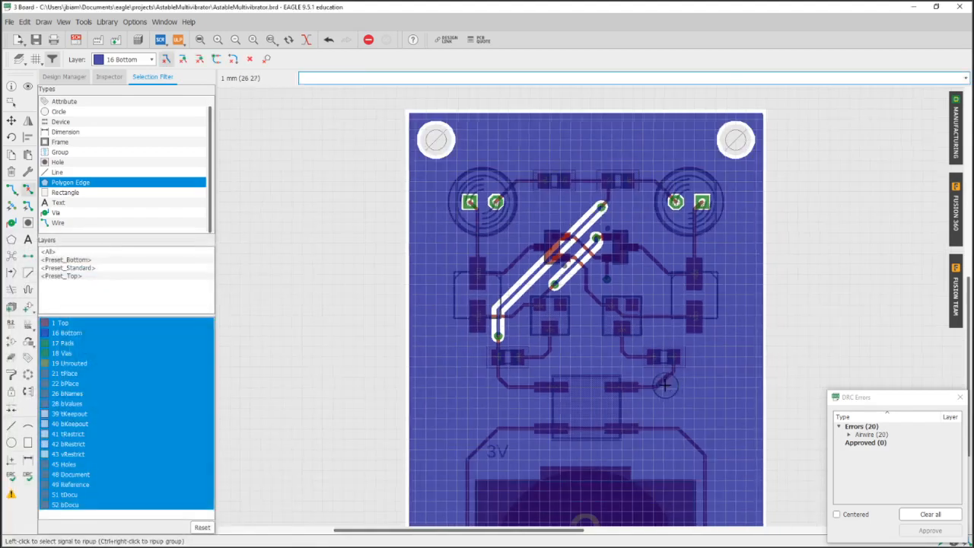
middle_drag(665, 385, 639, 348)
click(847, 434)
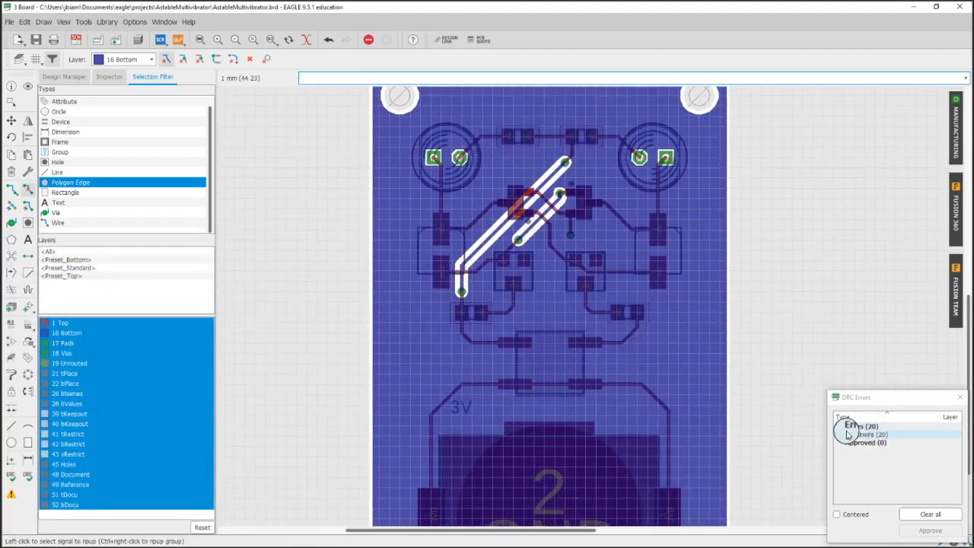
click(912, 499)
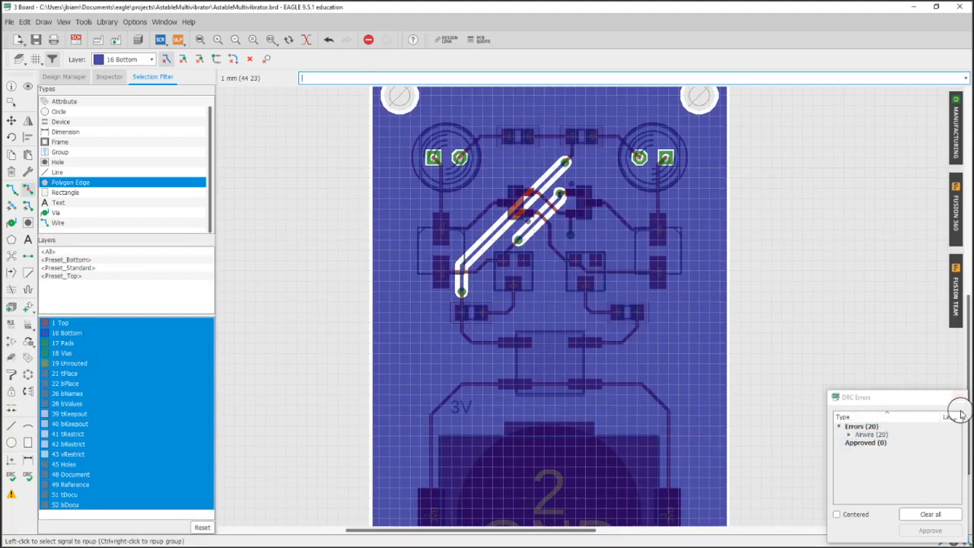
click(927, 515)
click(960, 397)
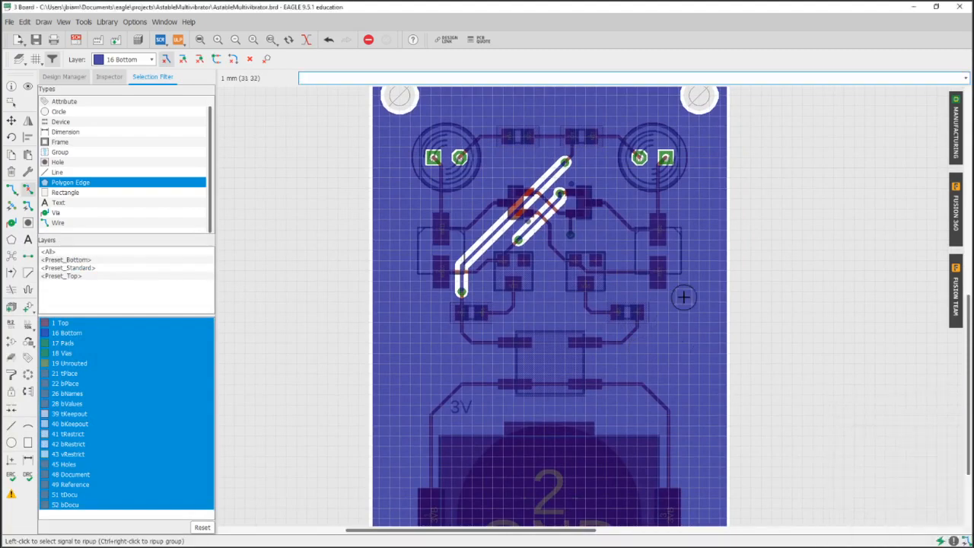
Step: Reopen the DRC error list beside the full board and check it for remaining entries
scroll(682, 297, down, 2)
middle_drag(675, 297, 599, 258)
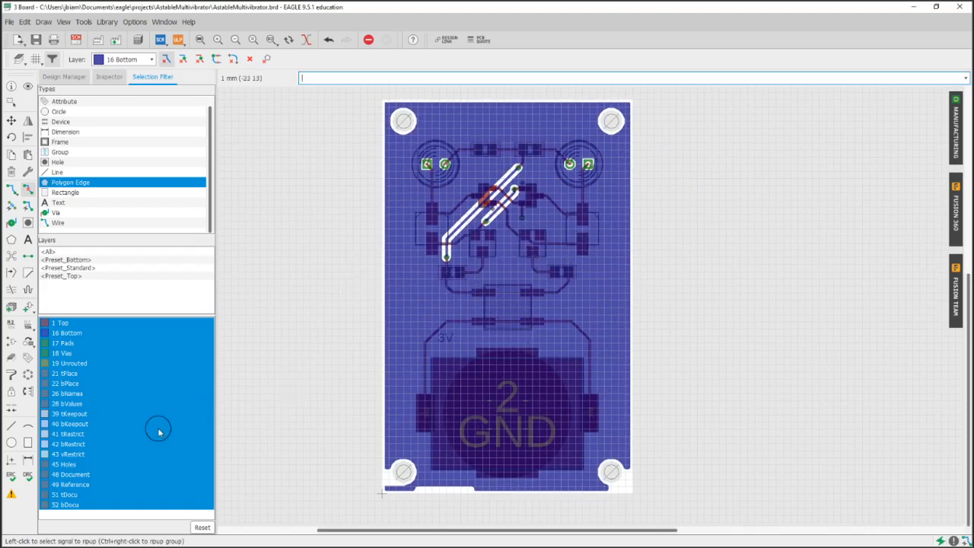
click(12, 496)
drag(865, 396, 738, 232)
click(720, 270)
click(735, 325)
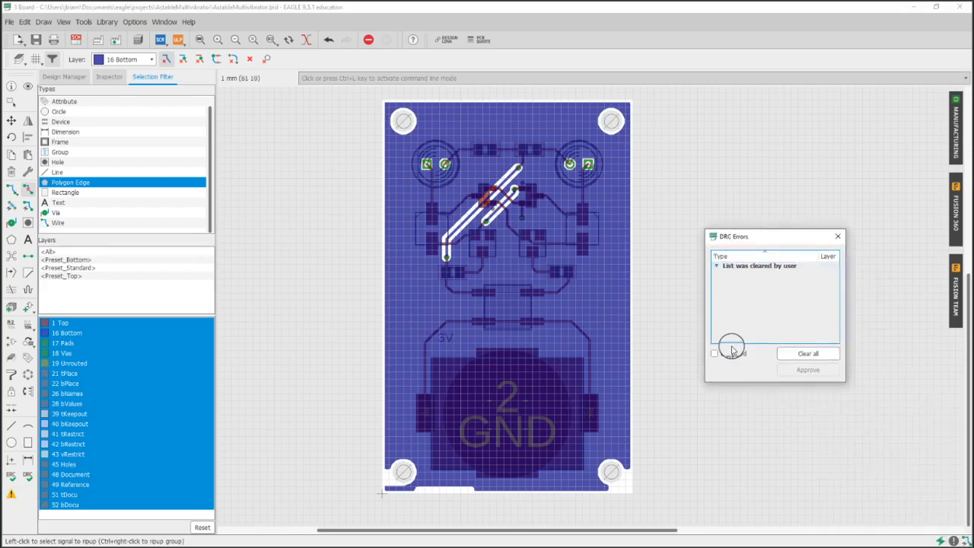
click(837, 237)
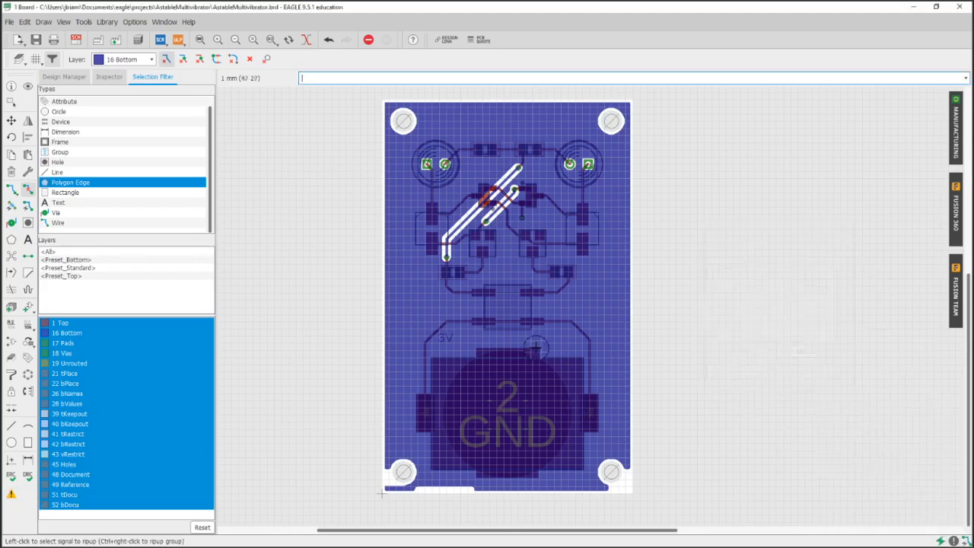
click(27, 475)
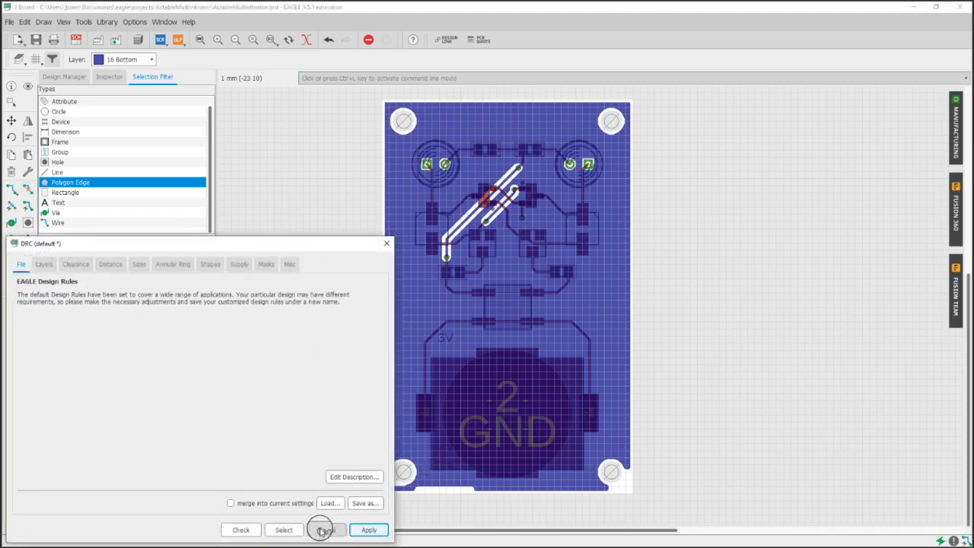
click(323, 526)
click(11, 493)
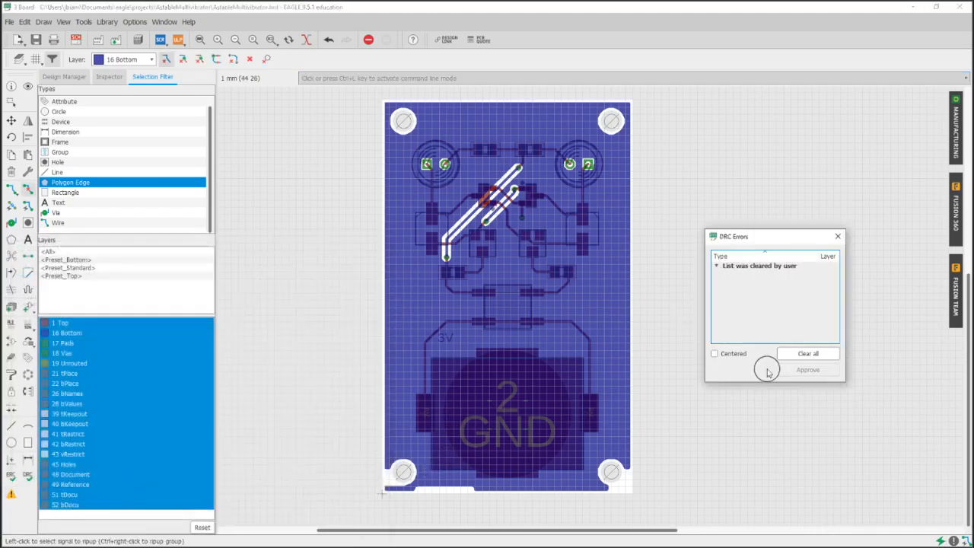
click(839, 241)
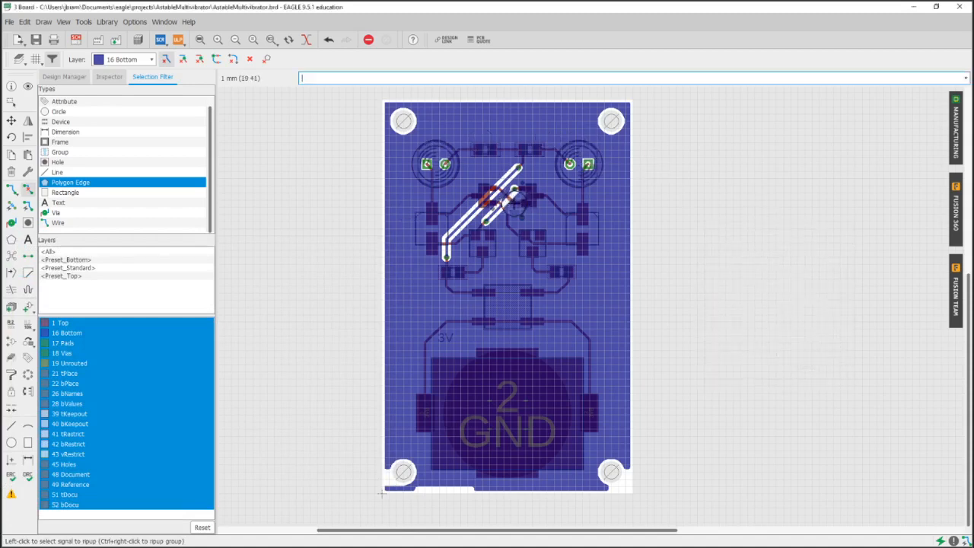
Step: Rip up the filled bottom copper pour by its edge so that only the dotted polygon outline remains
scroll(487, 304, right, 3)
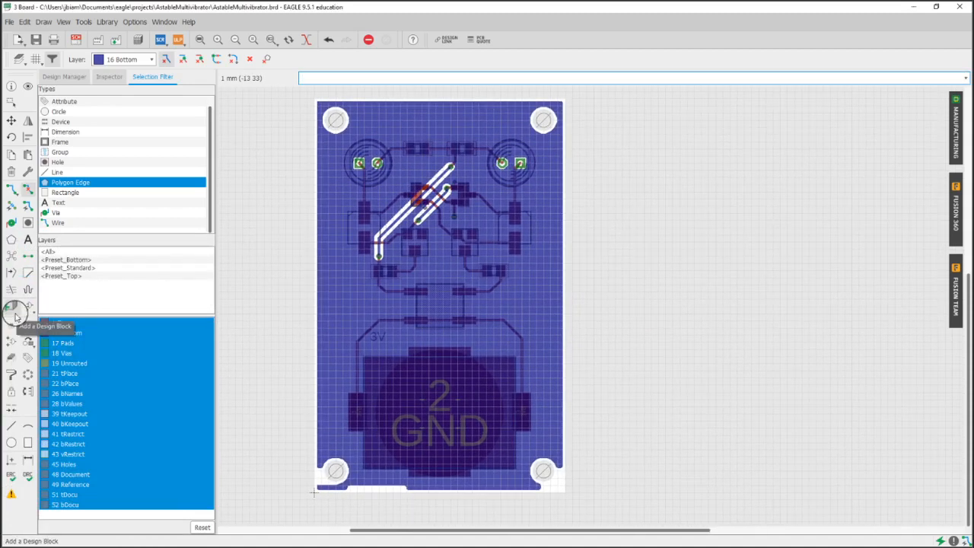
click(29, 189)
click(315, 143)
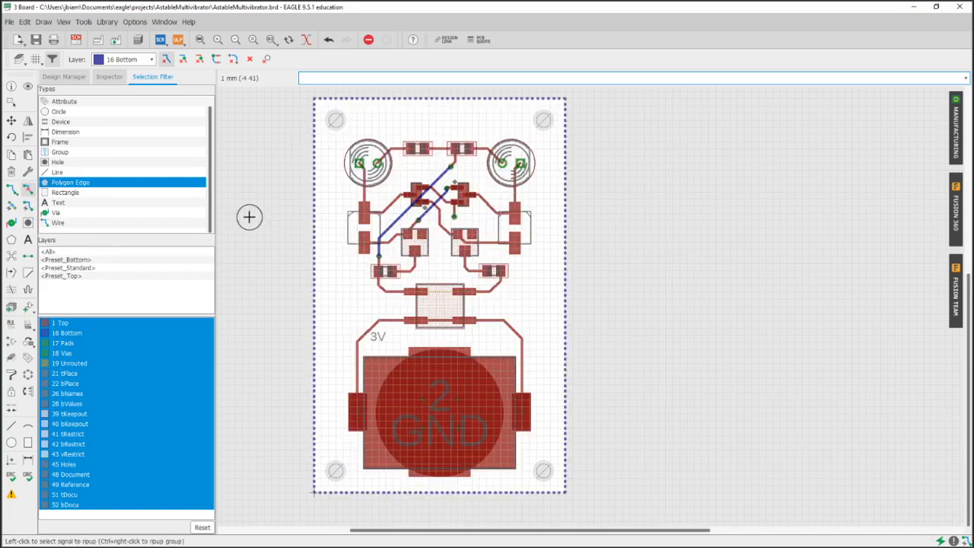
scroll(421, 176, up, 3)
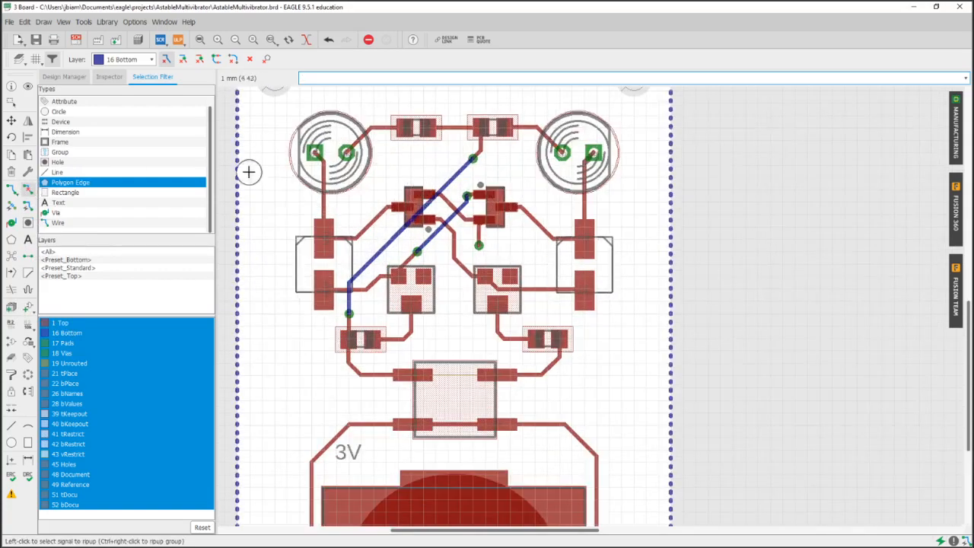
Step: Restrict the selection filter to Wire and try moving the vertical trace below the left LED, placing it back on its path
click(12, 120)
scroll(330, 195, up, 3)
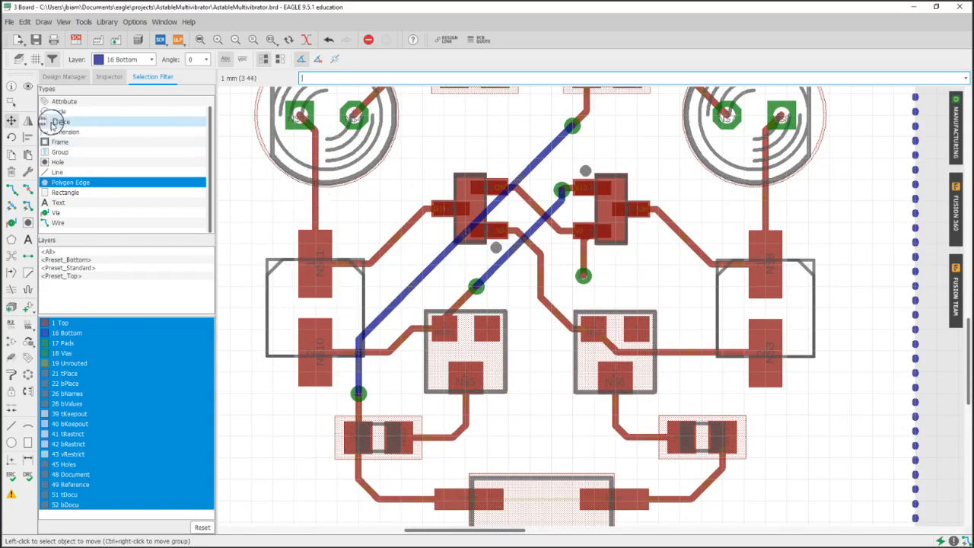
click(68, 221)
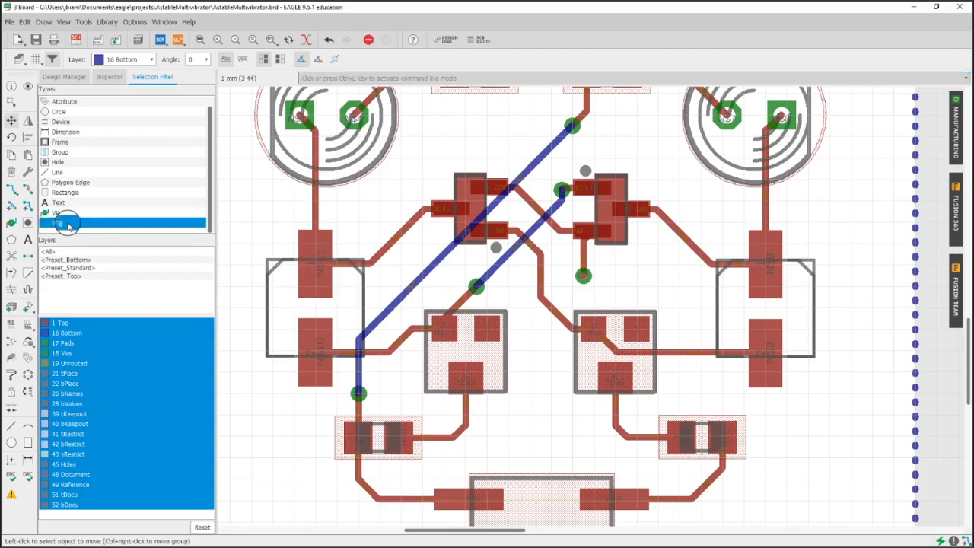
click(314, 197)
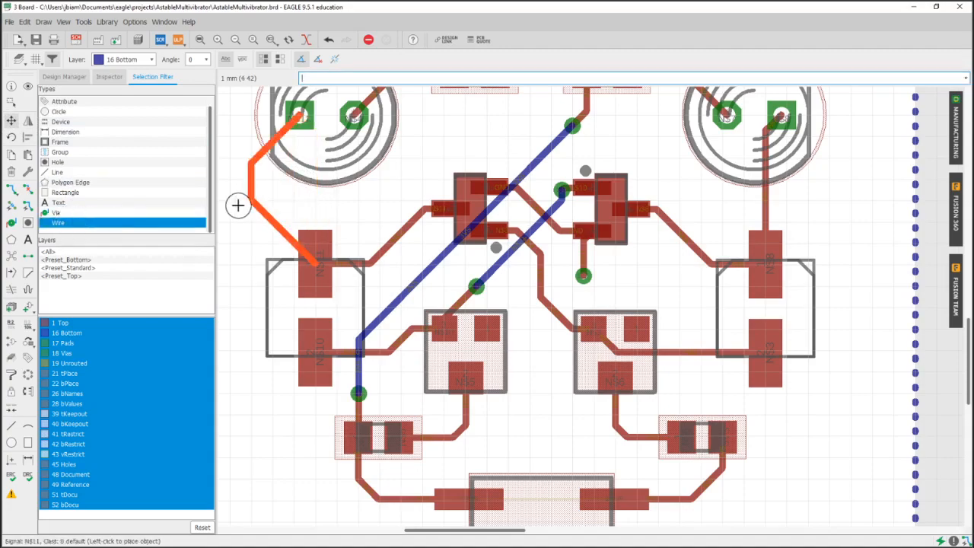
click(313, 209)
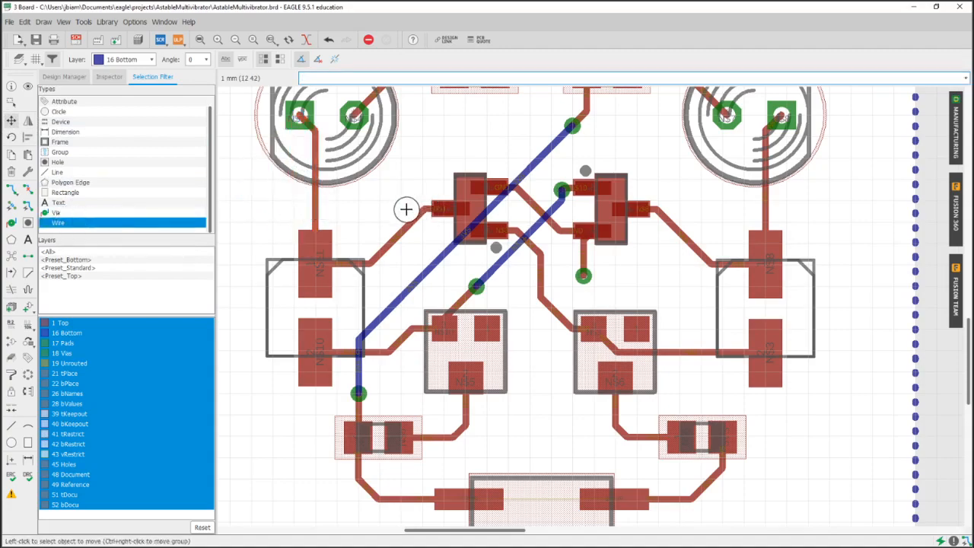
Step: Try moving the vertical trace below the right LED and the long diagonal bottom trace, keeping their original routes
scroll(317, 235, down, 2)
click(566, 221)
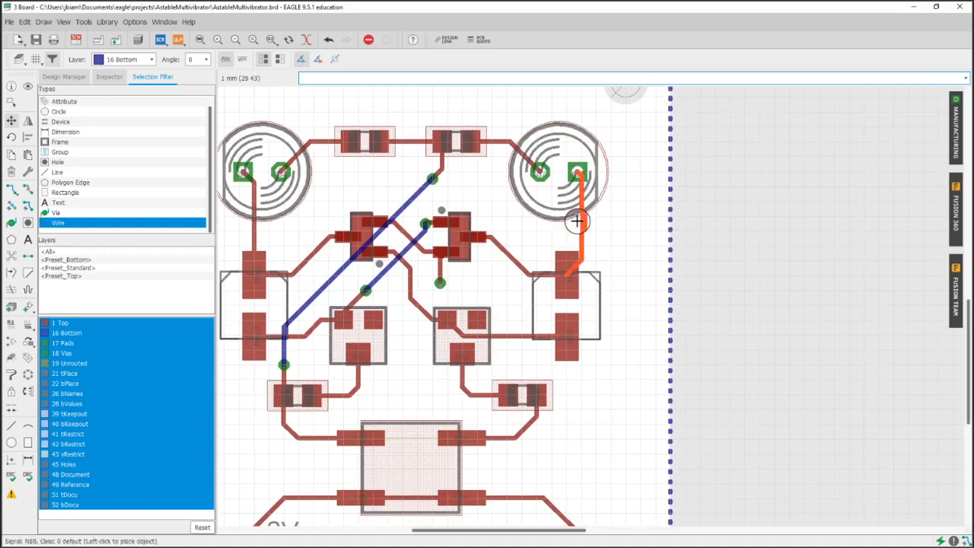
click(568, 220)
click(398, 205)
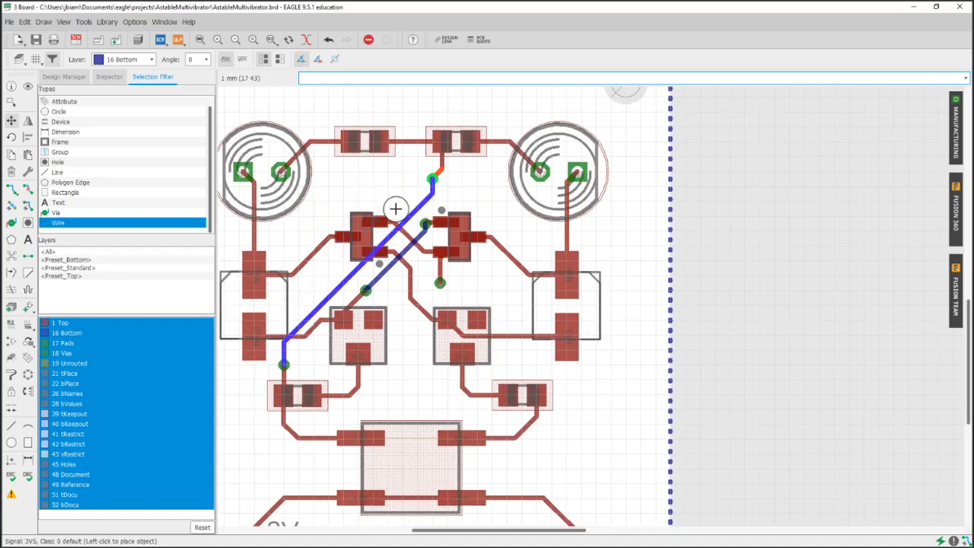
key(Escape)
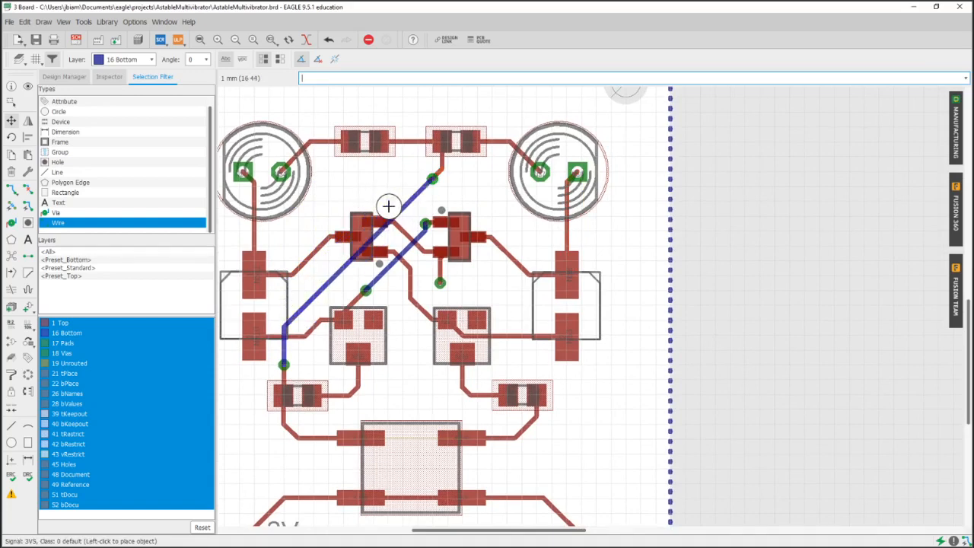
Step: Rip up the horizontal and diagonal trace segments beside the 3V label, and undo the removal
scroll(361, 242, down, 1)
middle_drag(362, 242, 452, 220)
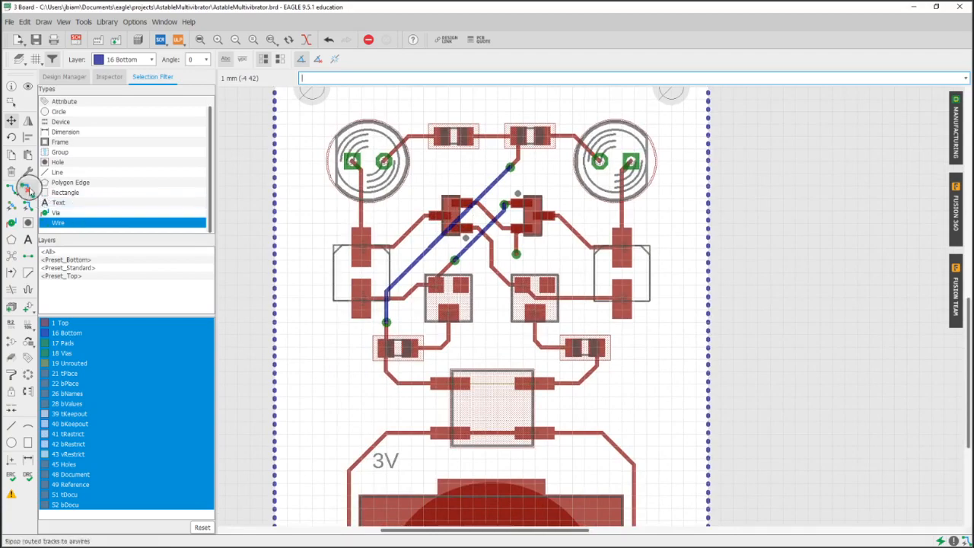
click(28, 189)
middle_drag(396, 294, 384, 213)
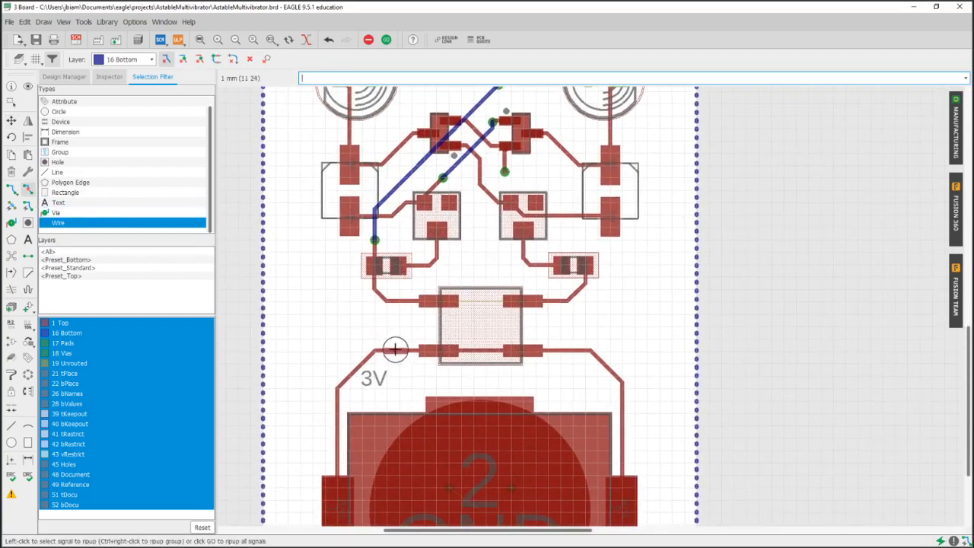
click(395, 349)
click(364, 362)
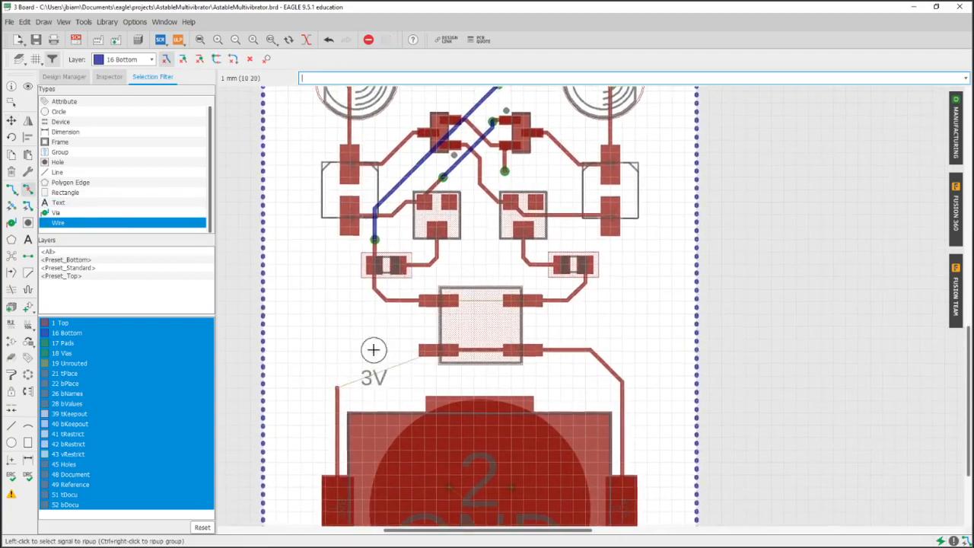
scroll(372, 348, up, 3)
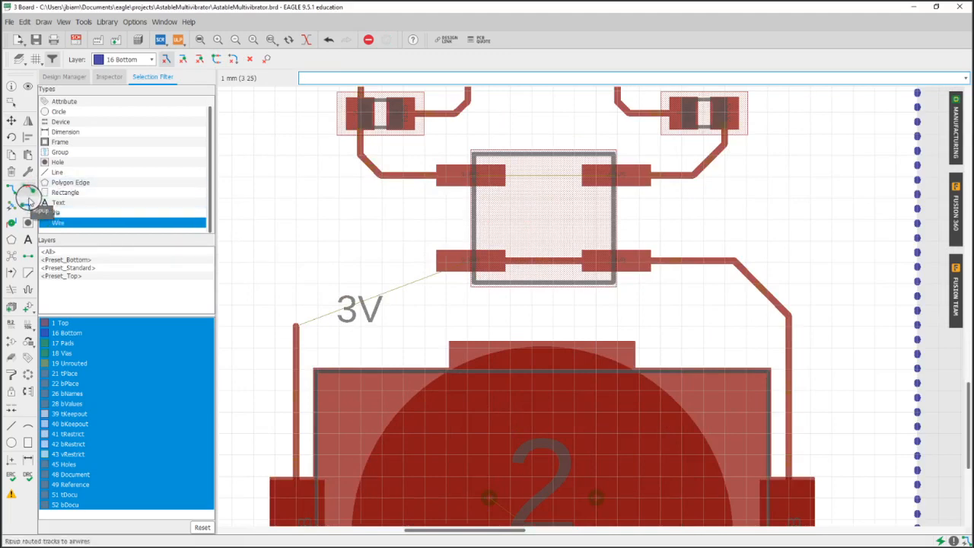
key(ctrl+z)
Step: Run Ratsnest to recalculate the airwires and refill the copper pour on the bottom layer
scroll(232, 245, down, 5)
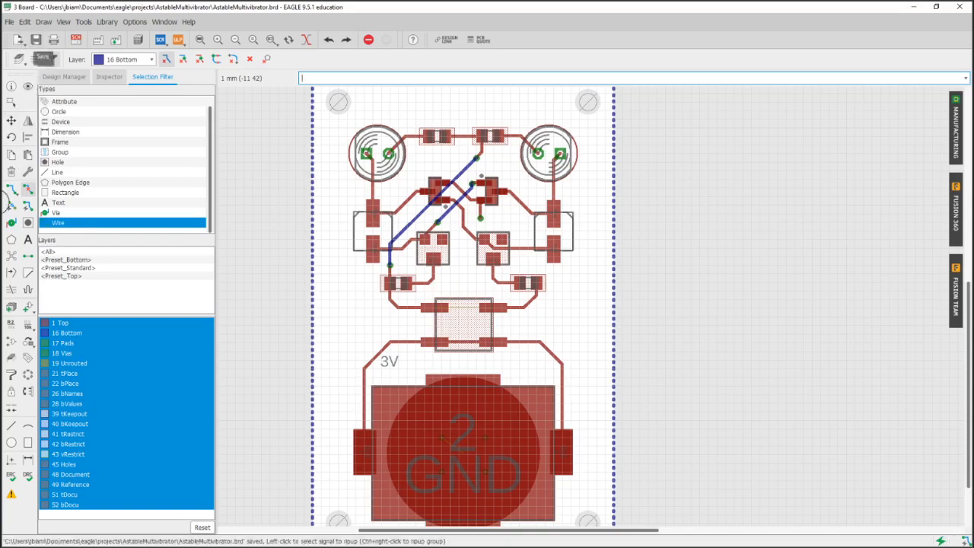
click(11, 257)
scroll(477, 238, up, 3)
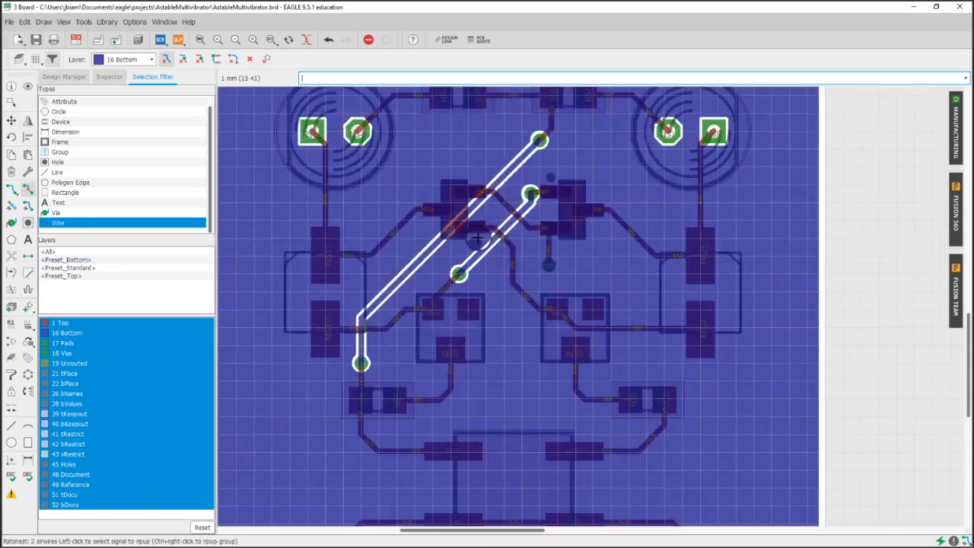
scroll(411, 357, down, 1)
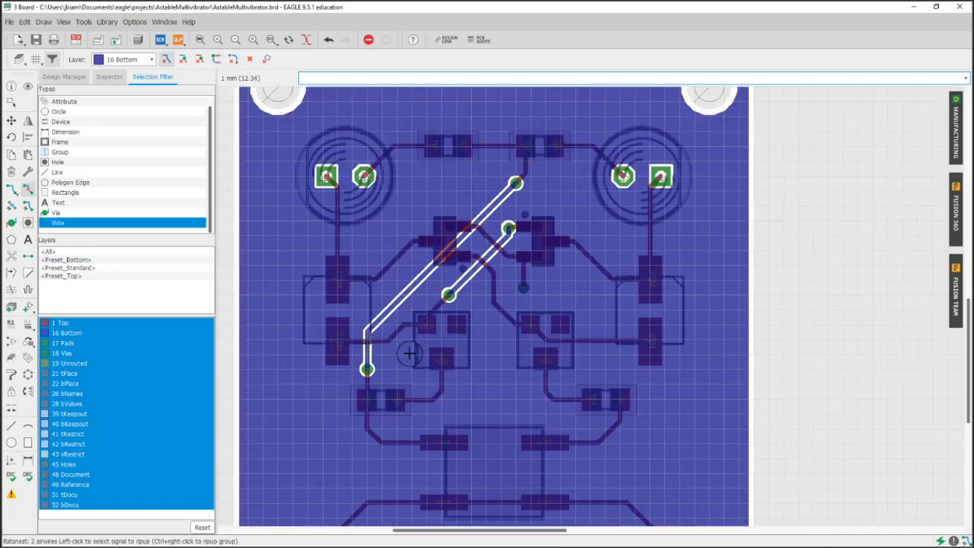
middle_drag(409, 352, 394, 315)
scroll(434, 304, down, 1)
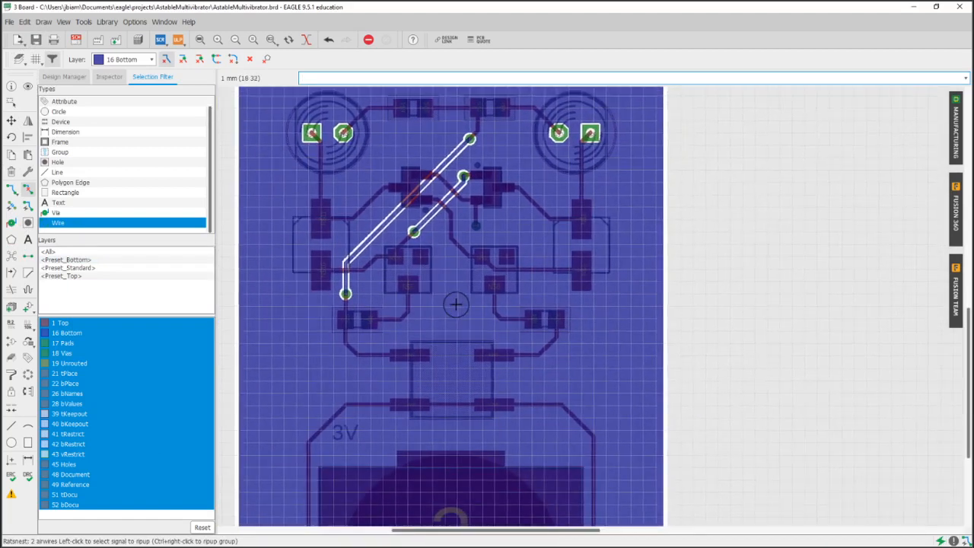
Step: Open the DRC error list, locate both Airwire errors on the board and try approving the second one
click(10, 494)
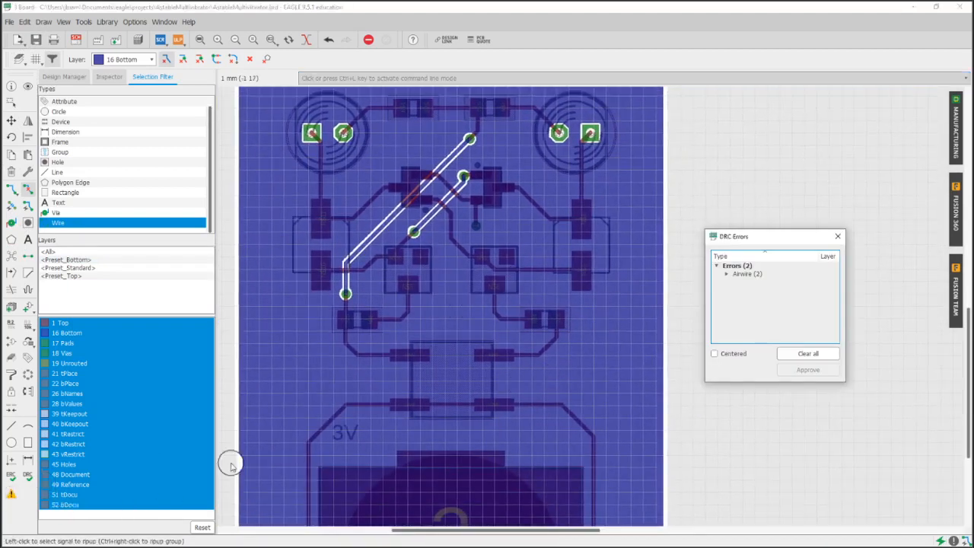
click(734, 273)
click(726, 274)
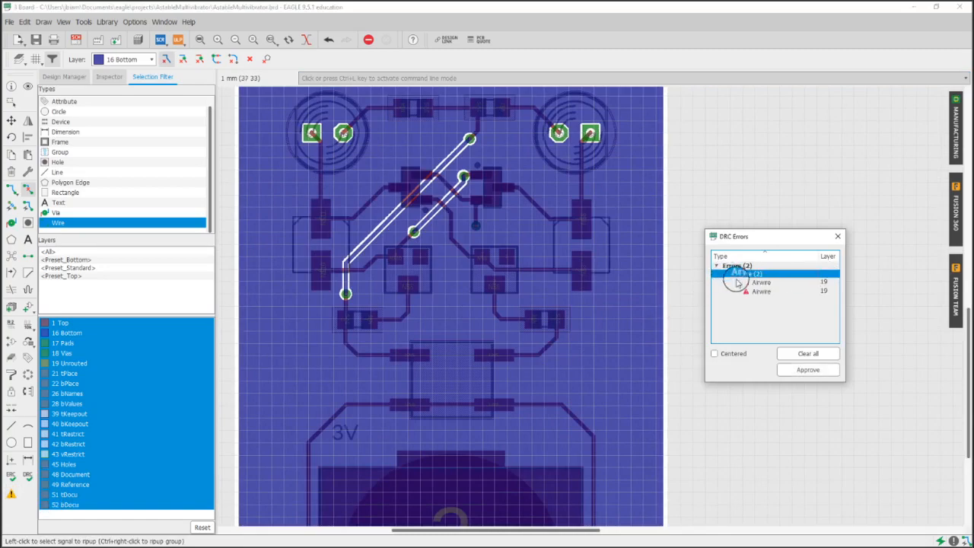
click(761, 282)
scroll(606, 318, up, 5)
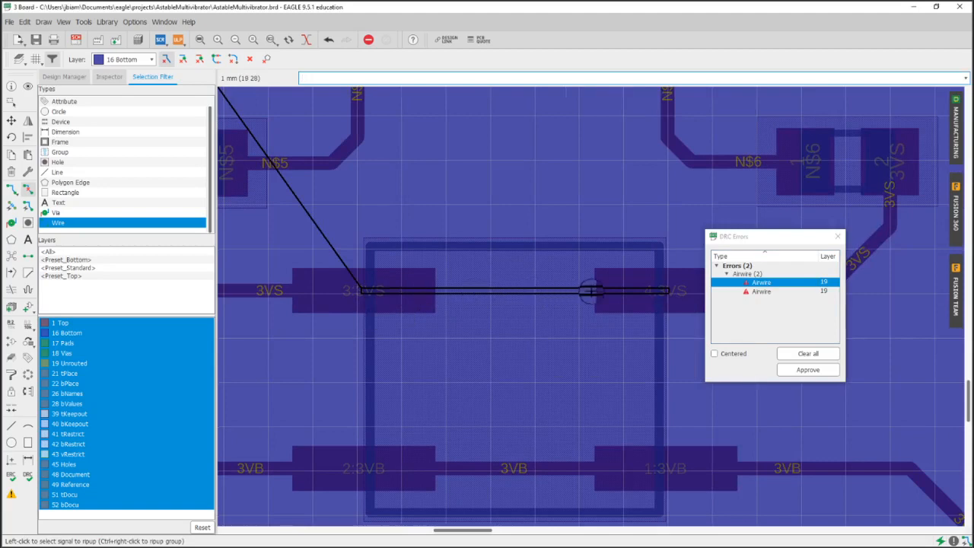
click(770, 293)
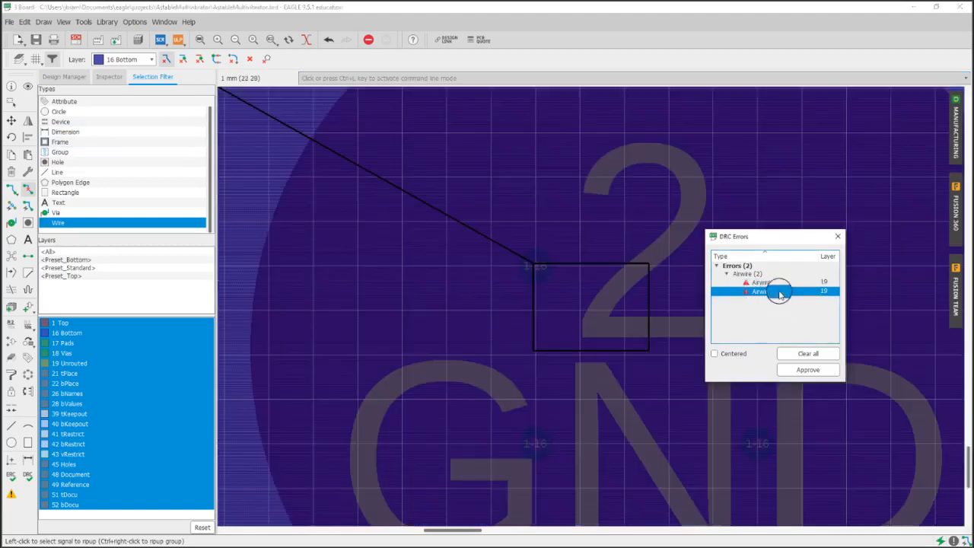
click(805, 370)
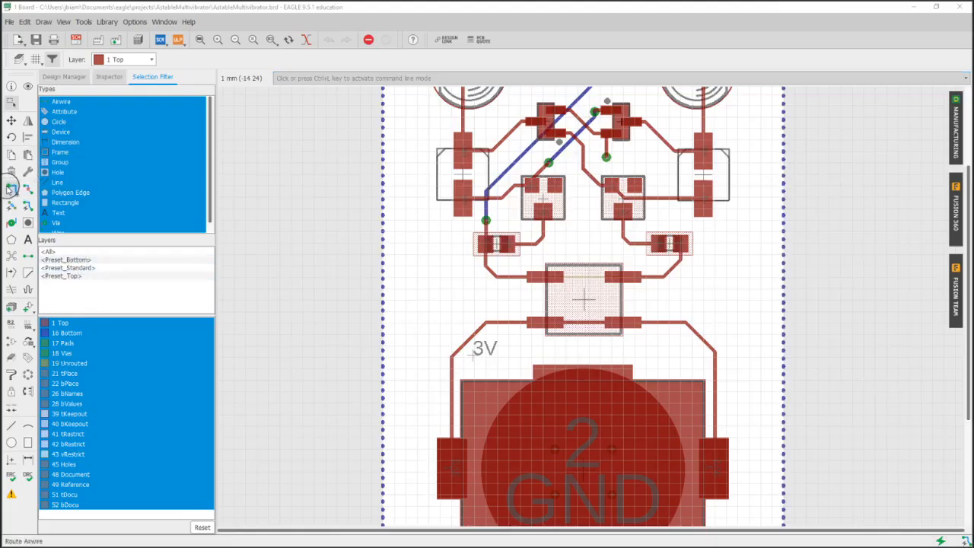
Step: Route the 3VS airwire between the switch's two upper pads on the Top layer with width 0.3
click(10, 189)
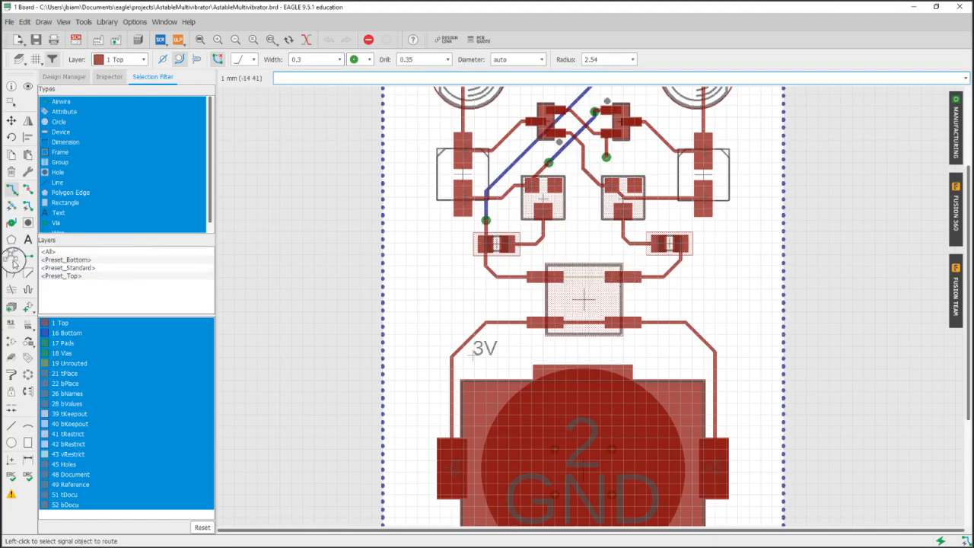
click(552, 278)
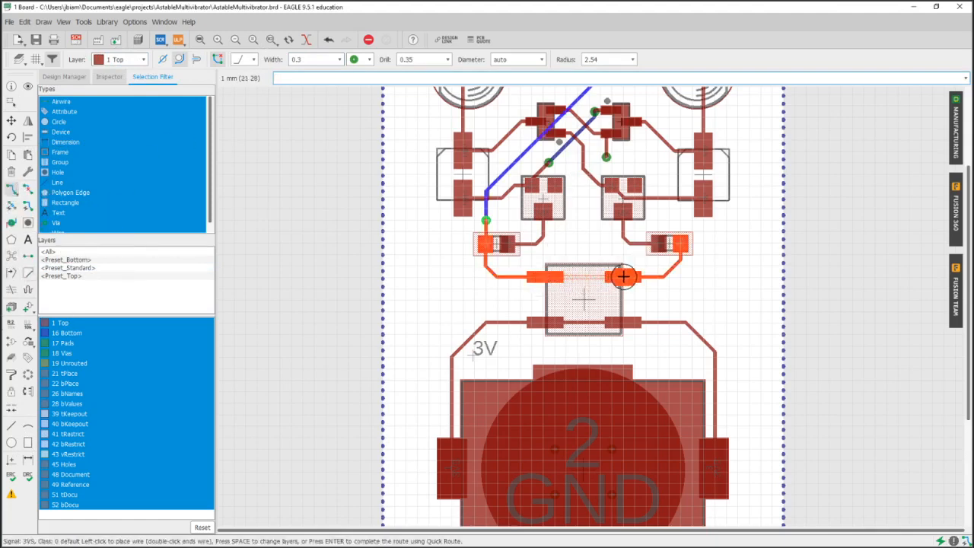
key(Escape)
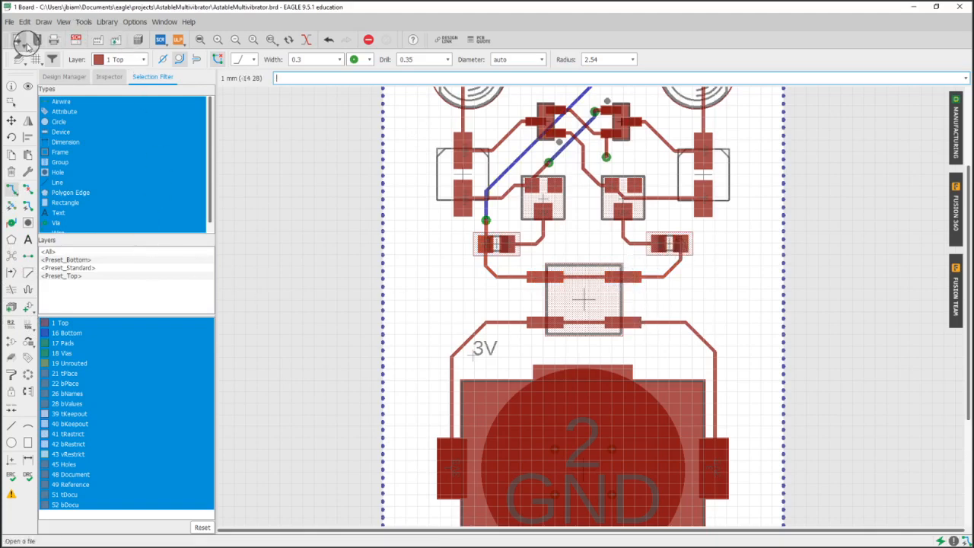
Step: Reopen the DRC error list, locate the listed Airwire entries on the board, and close the list
click(12, 493)
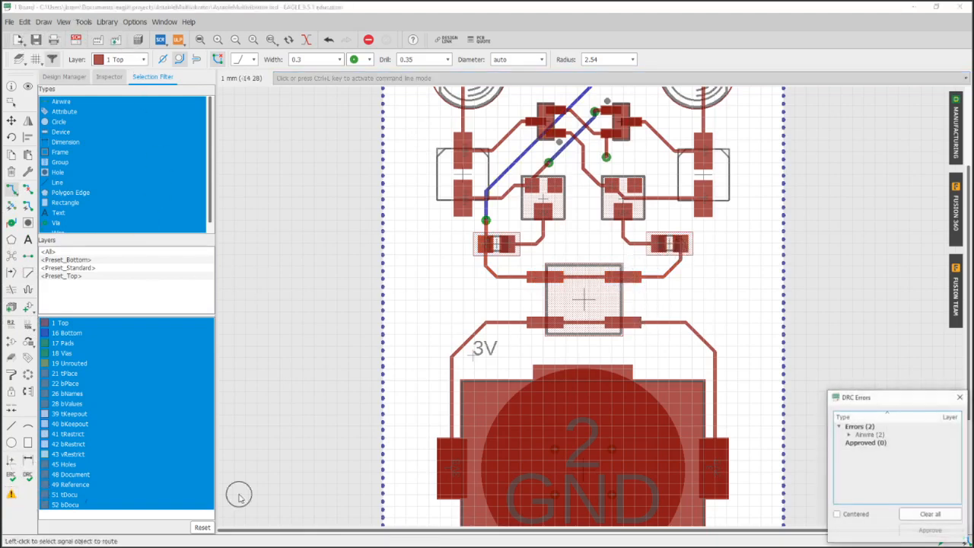
double_click(863, 434)
click(863, 443)
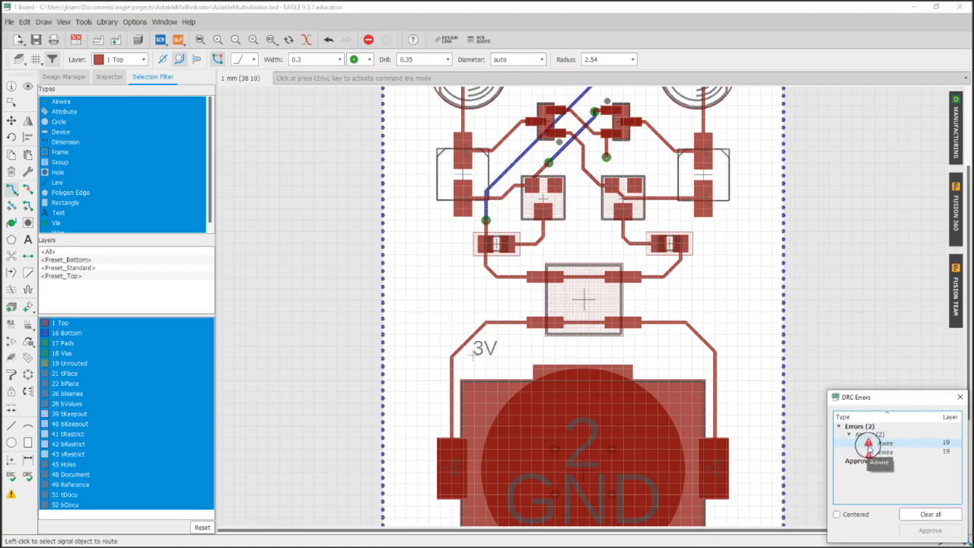
click(879, 452)
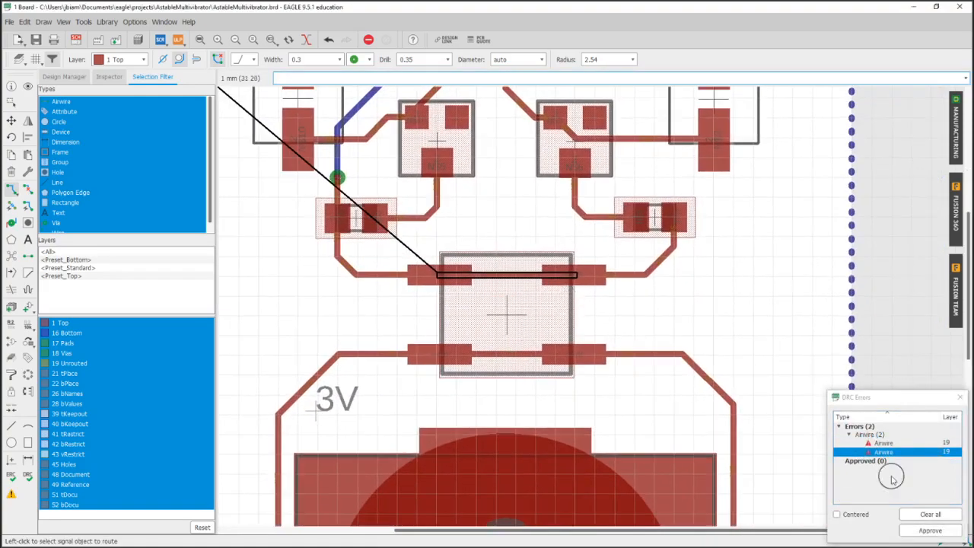
click(962, 398)
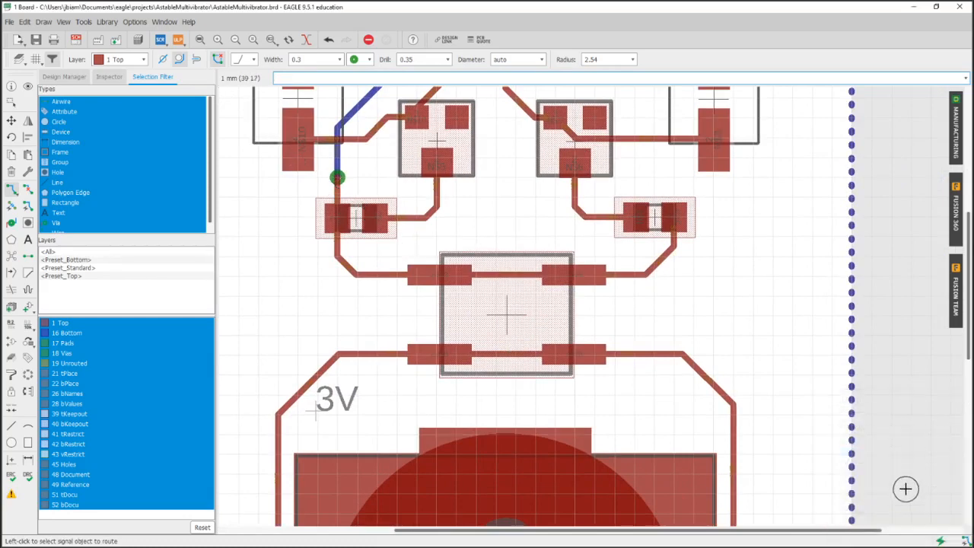
Step: Rerun Ratsnest after routing the switch connection to update the airwires and refill the bottom pour
scroll(463, 274, up, 2)
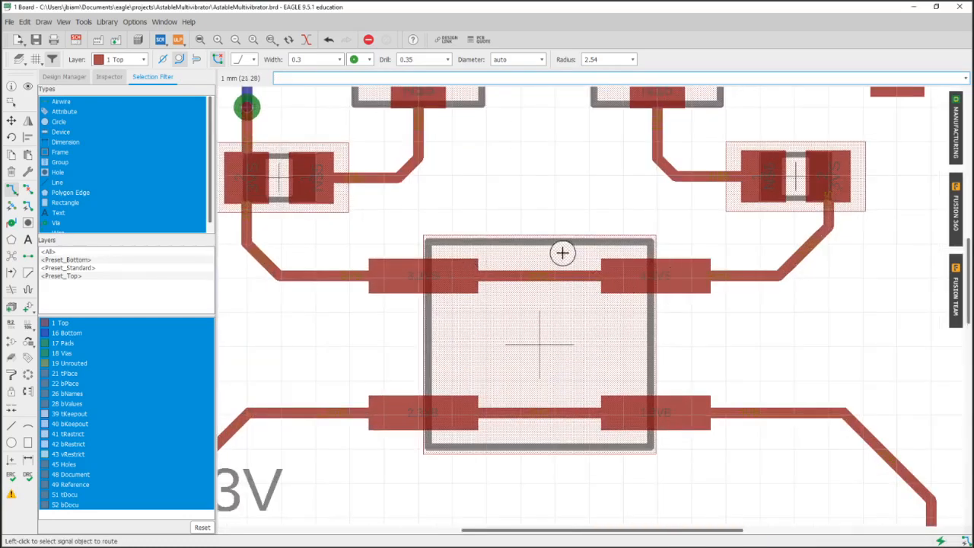
scroll(562, 253, down, 4)
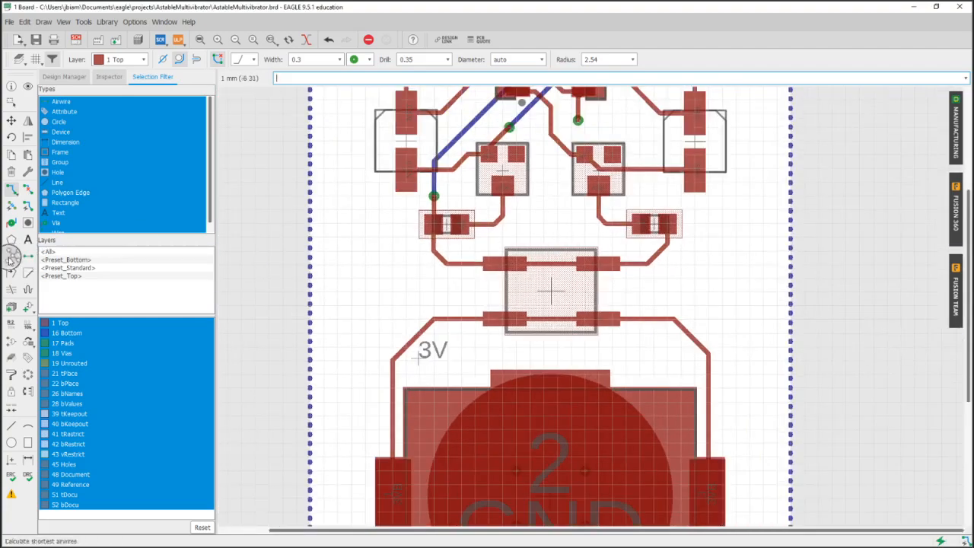
click(11, 259)
middle_drag(465, 205, 422, 284)
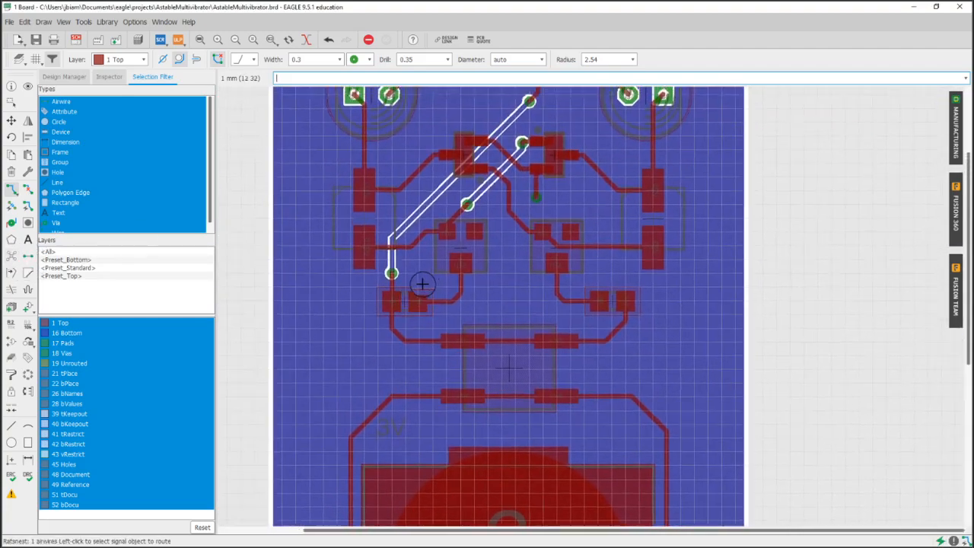
scroll(422, 284, down, 2)
middle_drag(374, 215, 388, 194)
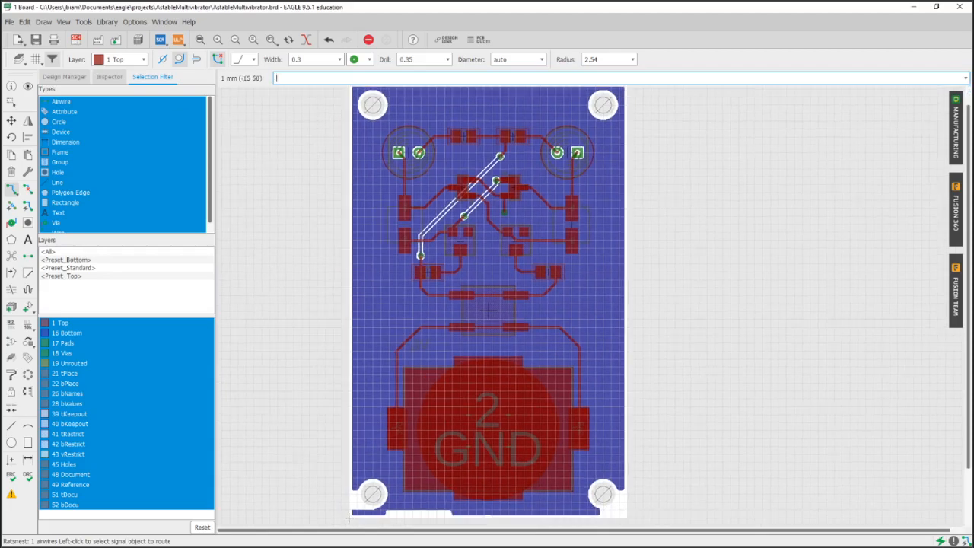
Step: Change the Bottom layer's colour to light blue (Red 102, Green 153, Blue 204) in the layer settings
click(18, 60)
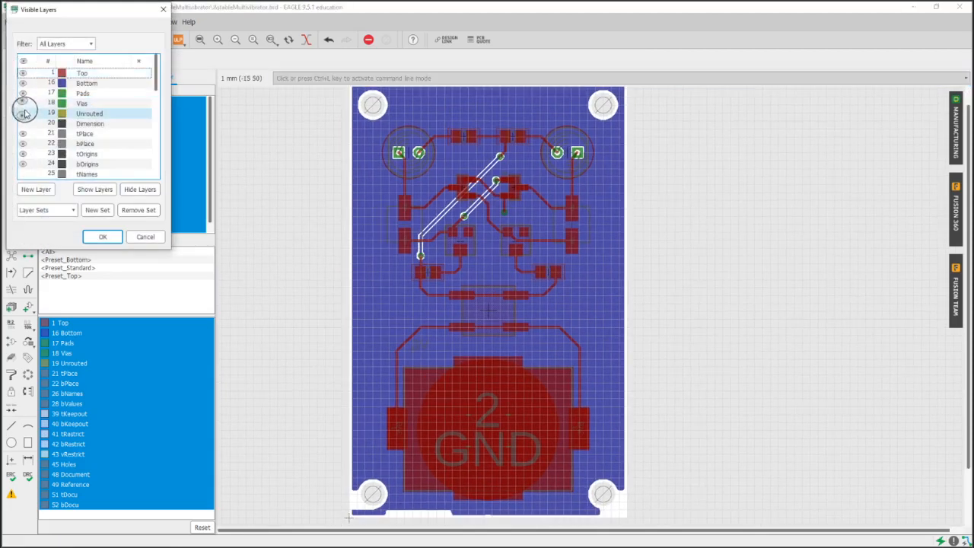
click(62, 85)
double_click(62, 86)
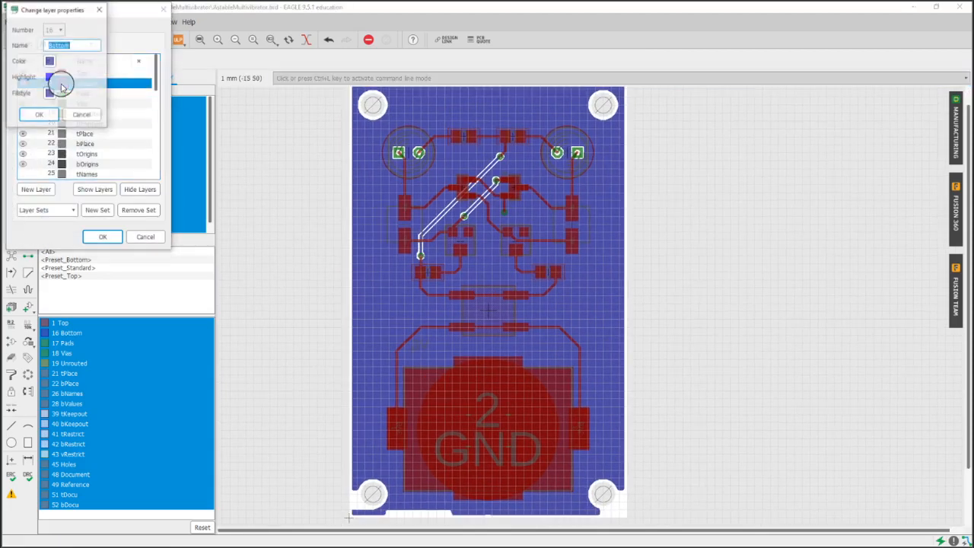
click(57, 70)
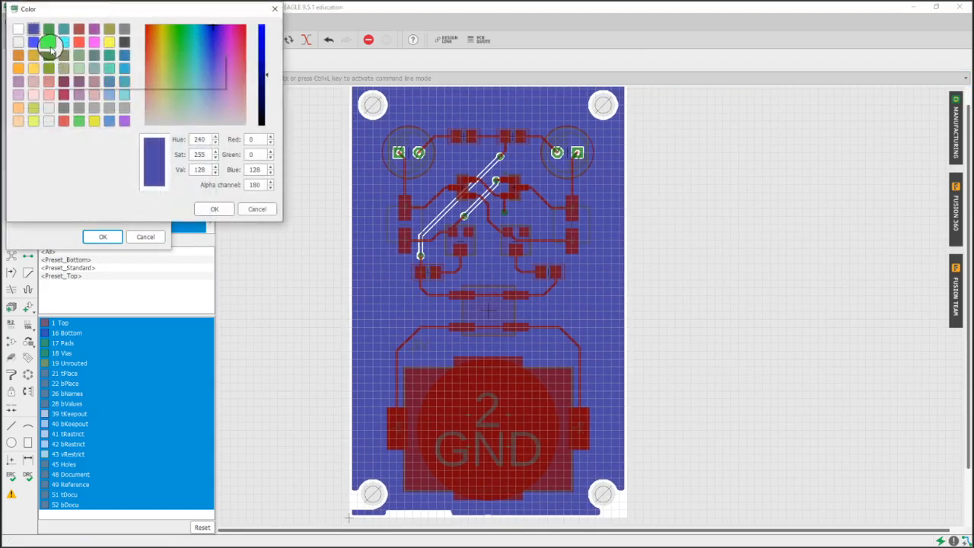
click(111, 94)
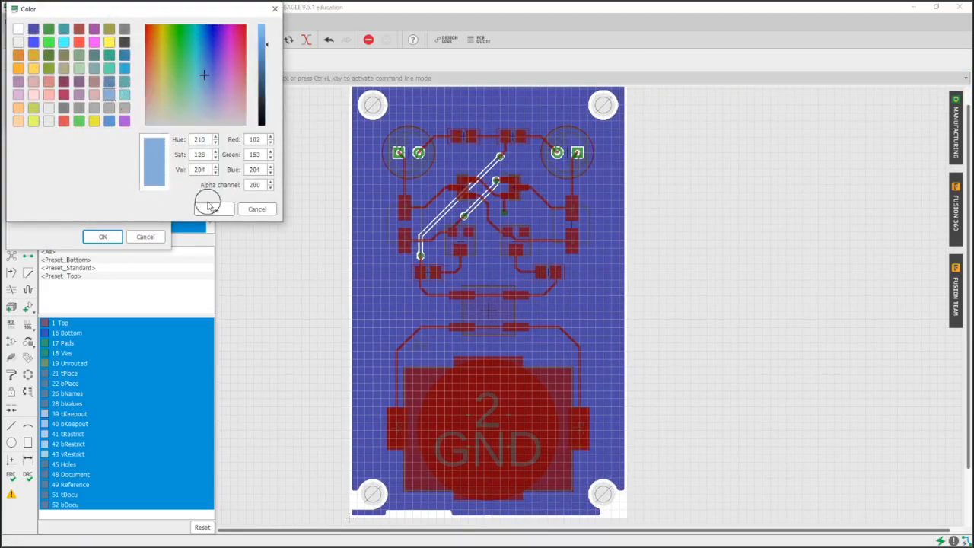
click(214, 208)
click(41, 115)
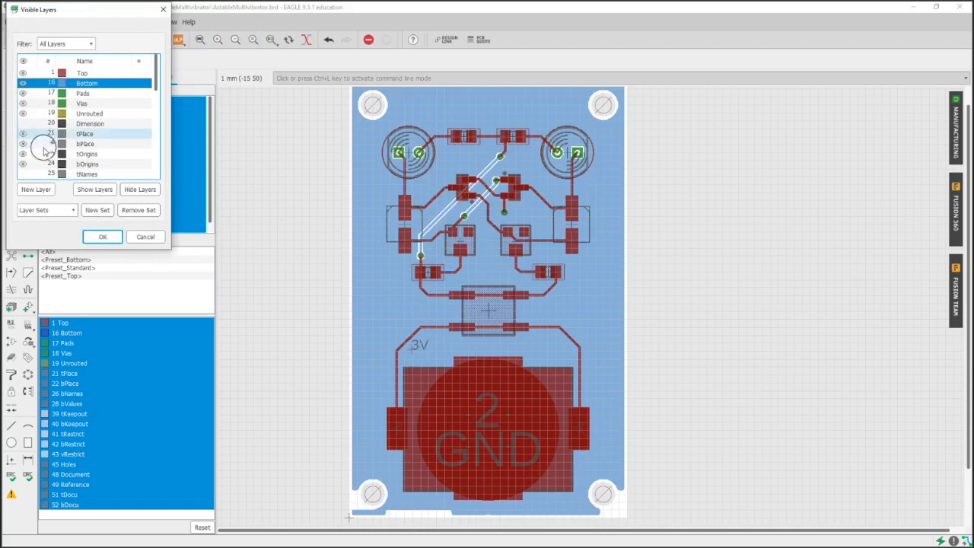
Step: Make the tNames and tValues layers visible, apply the layer settings and save the board
click(22, 175)
scroll(31, 151, down, 3)
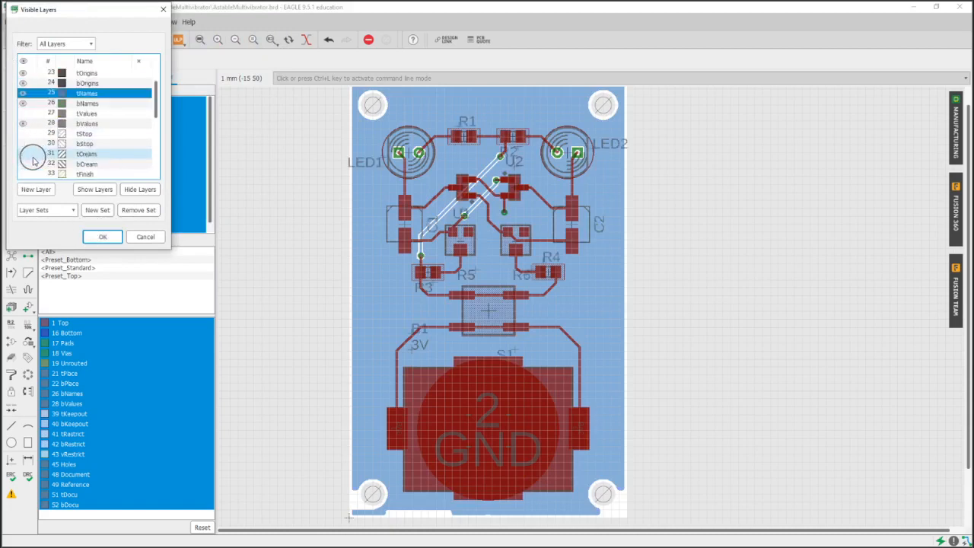
drag(22, 113, 22, 124)
click(99, 239)
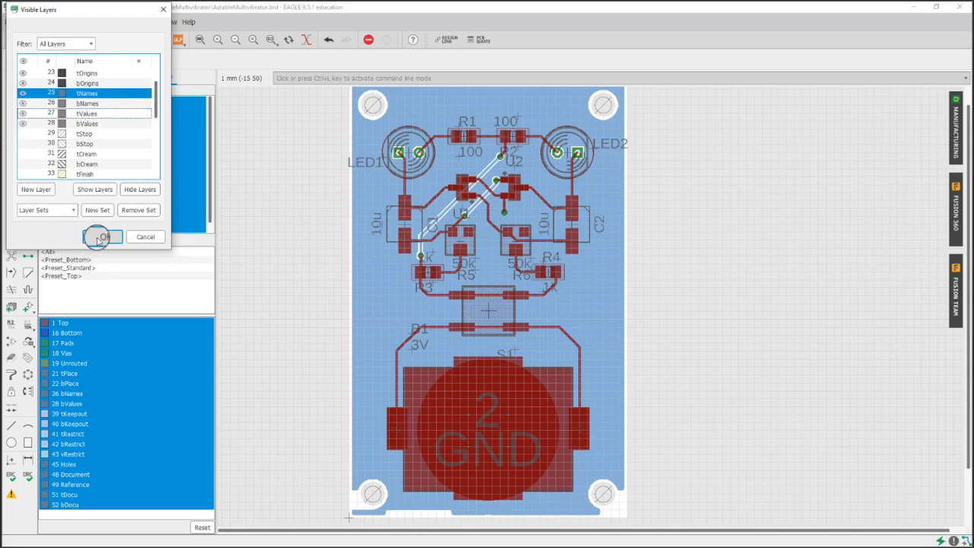
click(36, 39)
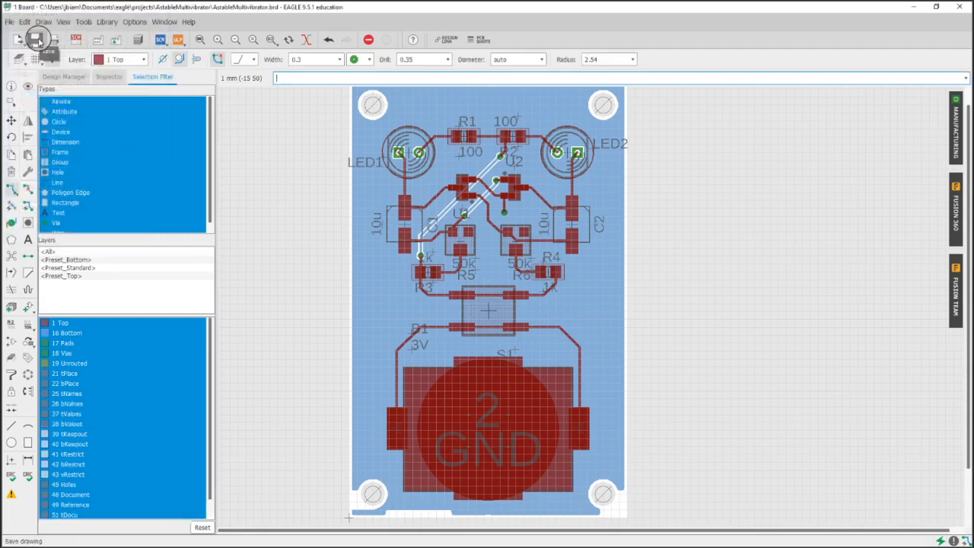
click(38, 39)
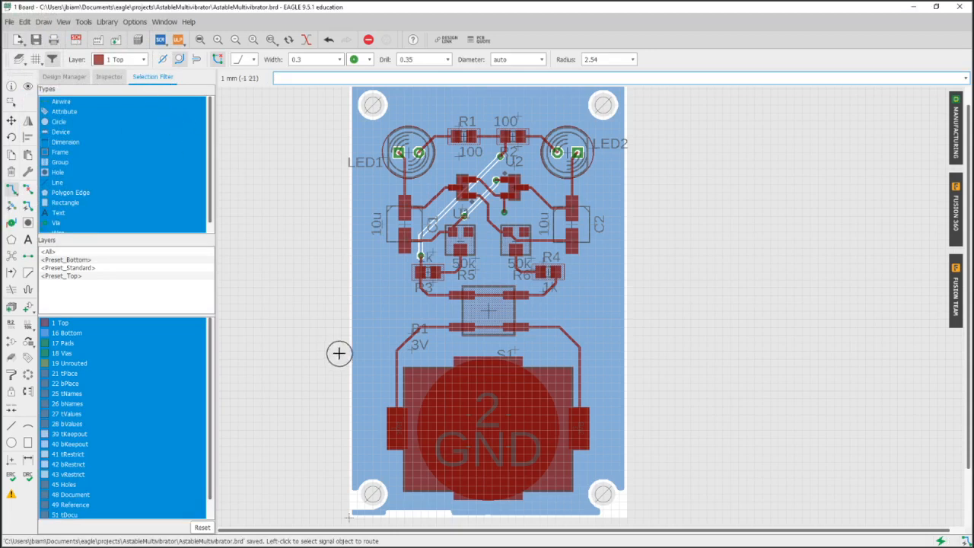
middle_drag(338, 352, 339, 287)
scroll(434, 435, up, 4)
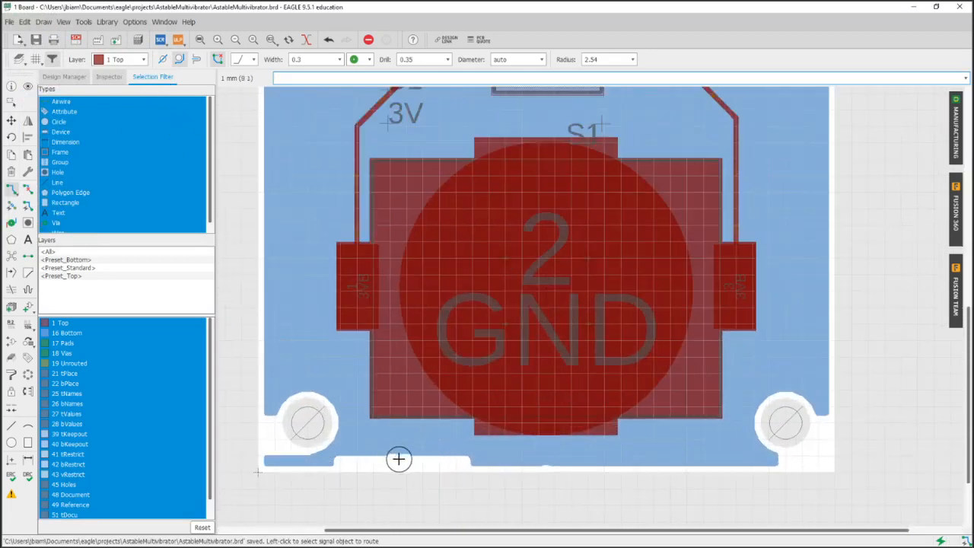
scroll(385, 463, down, 4)
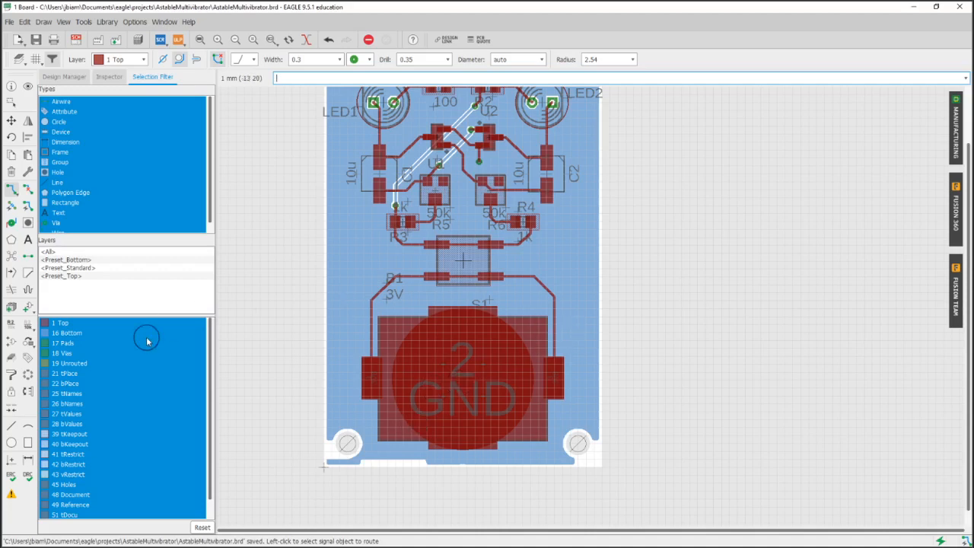
Step: Limit the selection filter to Polygon Edge, rip up the bottom pour at the board outline and refill it with Ratsnest
scroll(429, 325, up, 3)
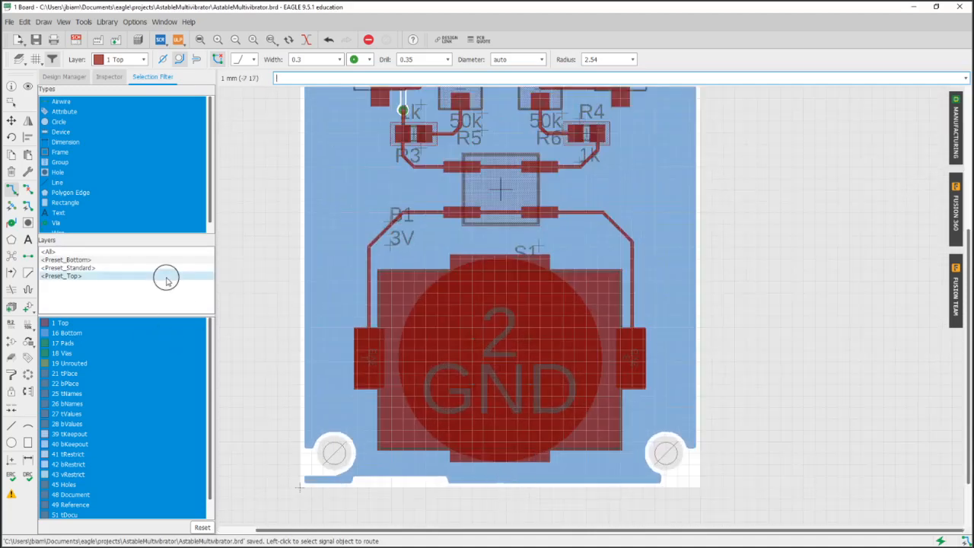
click(29, 194)
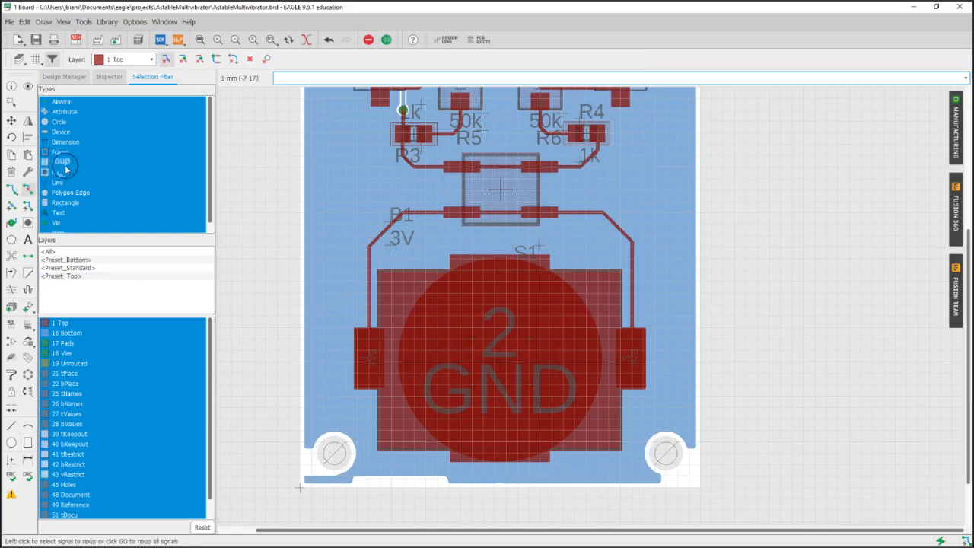
click(78, 192)
click(299, 222)
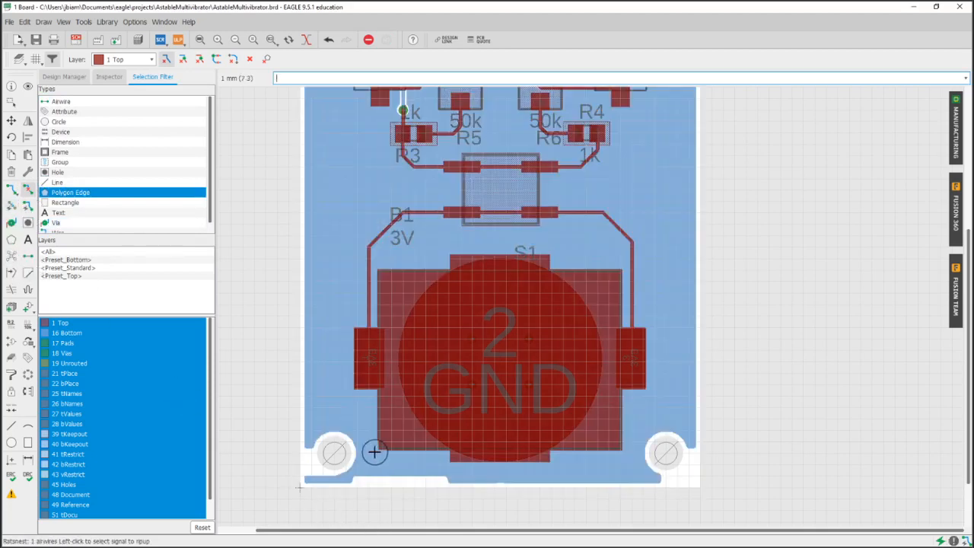
Step: Set the DRC wire-to-wire clearance for different signals to 20mil, apply it and close the design rules
click(27, 476)
click(76, 264)
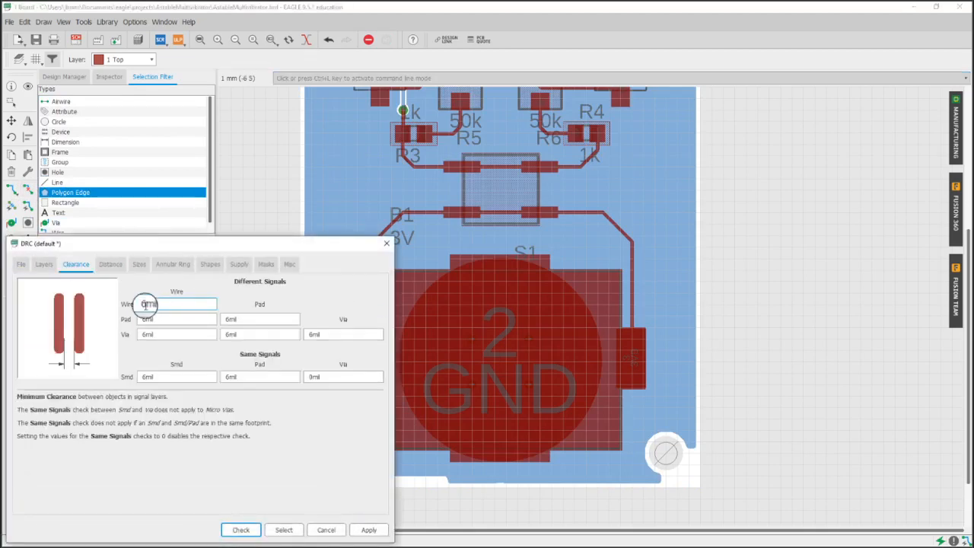
text(20)
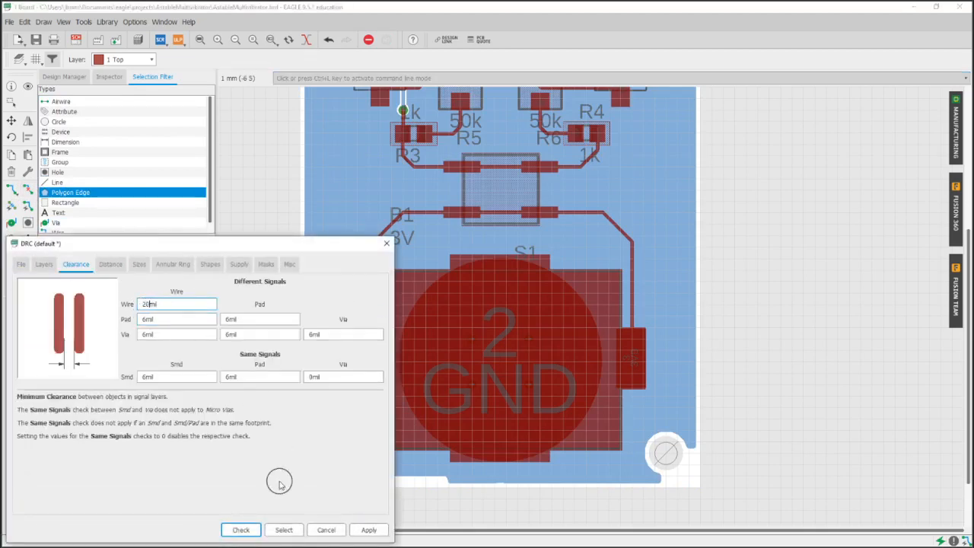
click(367, 528)
click(327, 530)
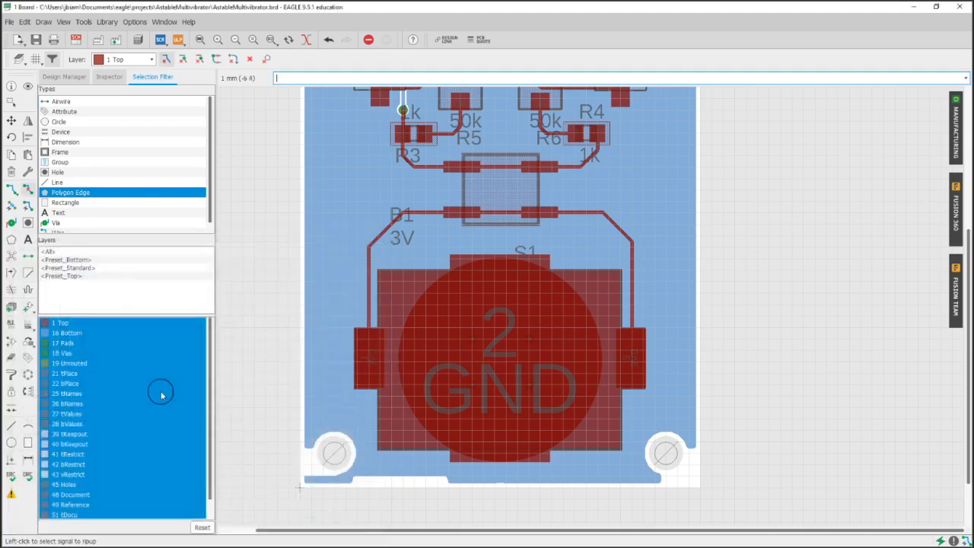
Step: Rip up the bottom polygon by its edge and rerun Ratsnest to refill it using the changed clearance
click(297, 235)
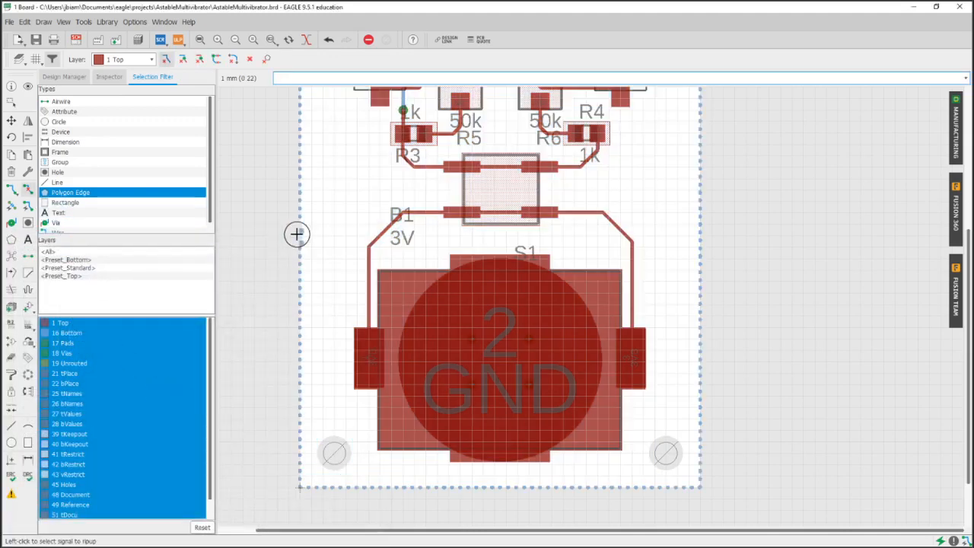
click(13, 256)
scroll(404, 495, up, 5)
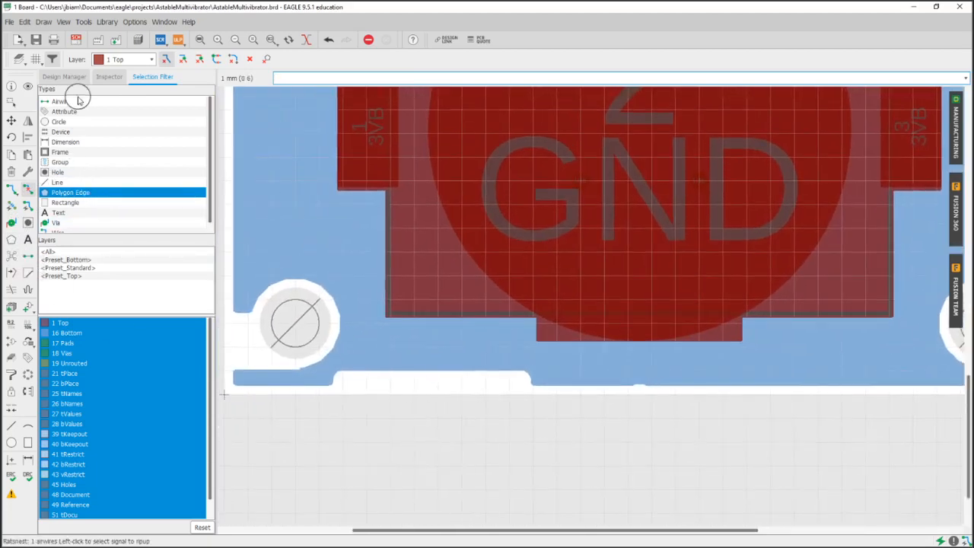
click(21, 60)
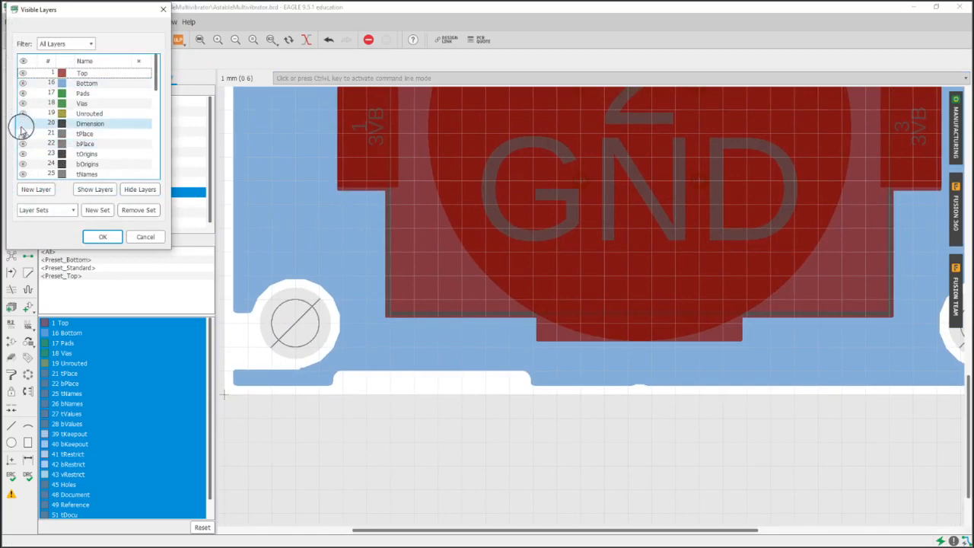
click(23, 123)
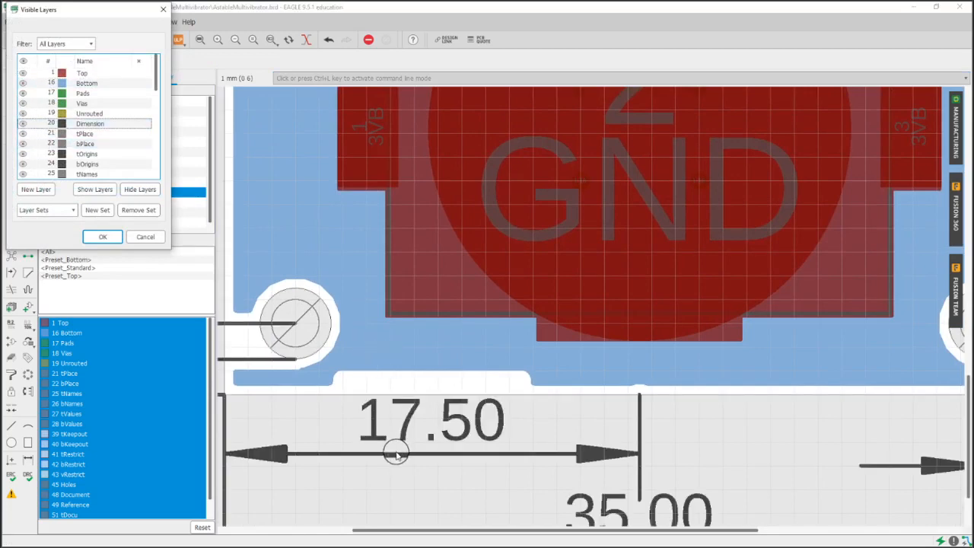
click(146, 237)
scroll(464, 404, down, 3)
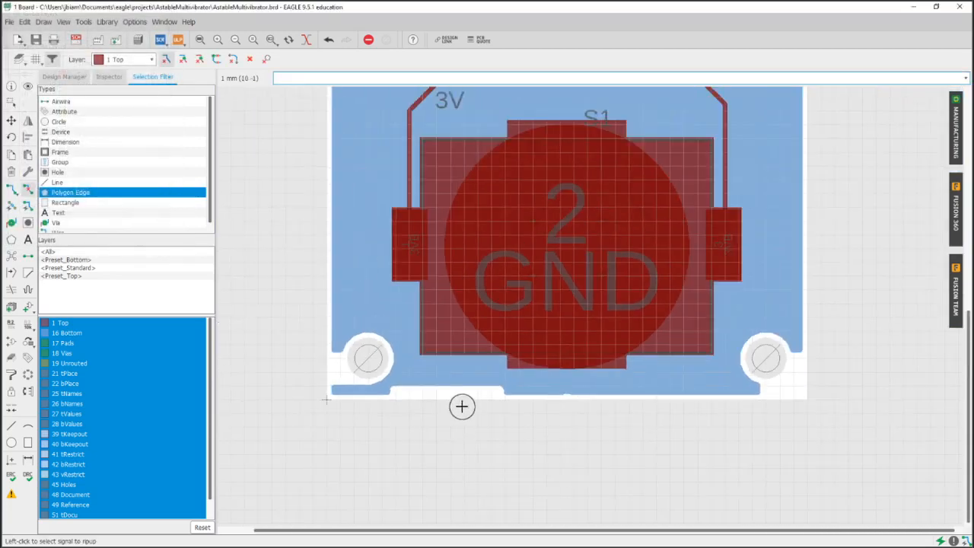
Step: Make the Dimension layer visible in the layer settings and confirm the change
click(56, 344)
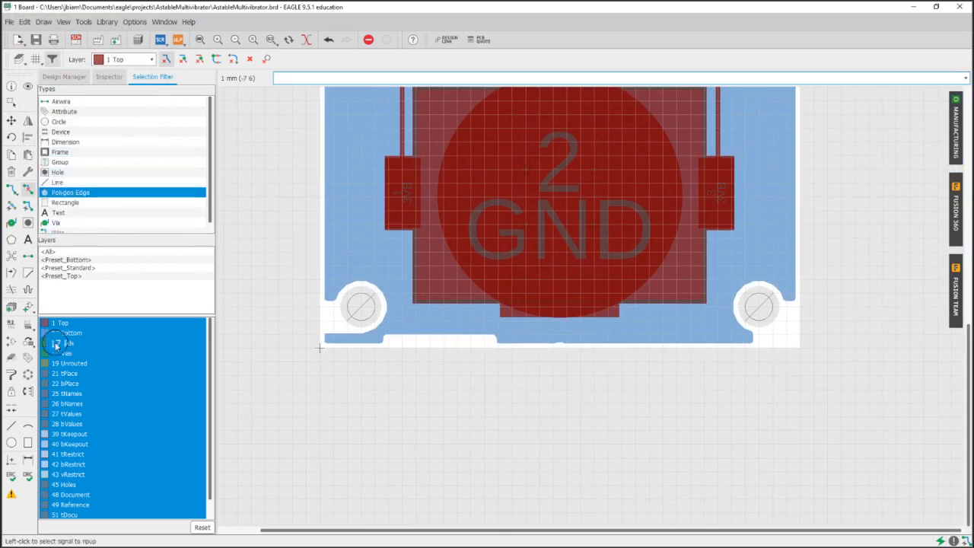
click(21, 60)
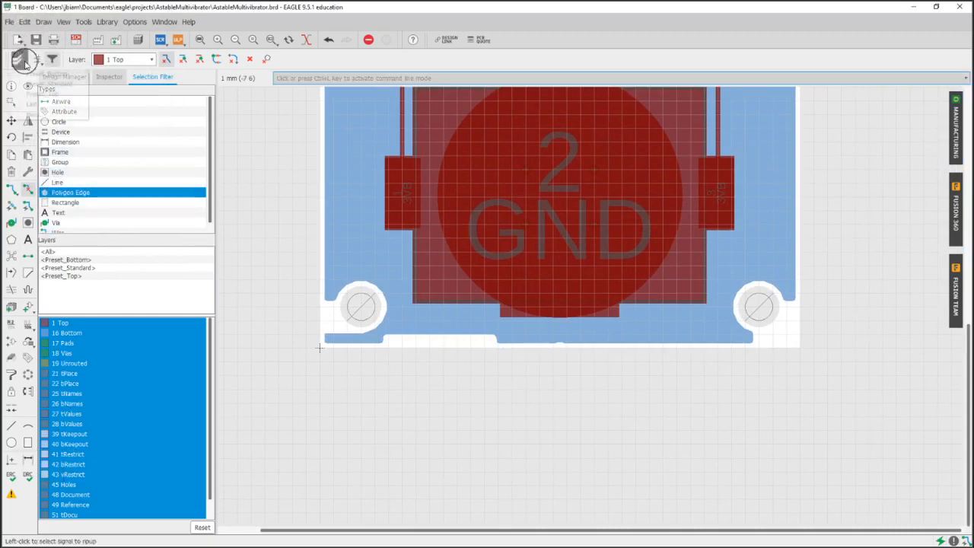
click(21, 61)
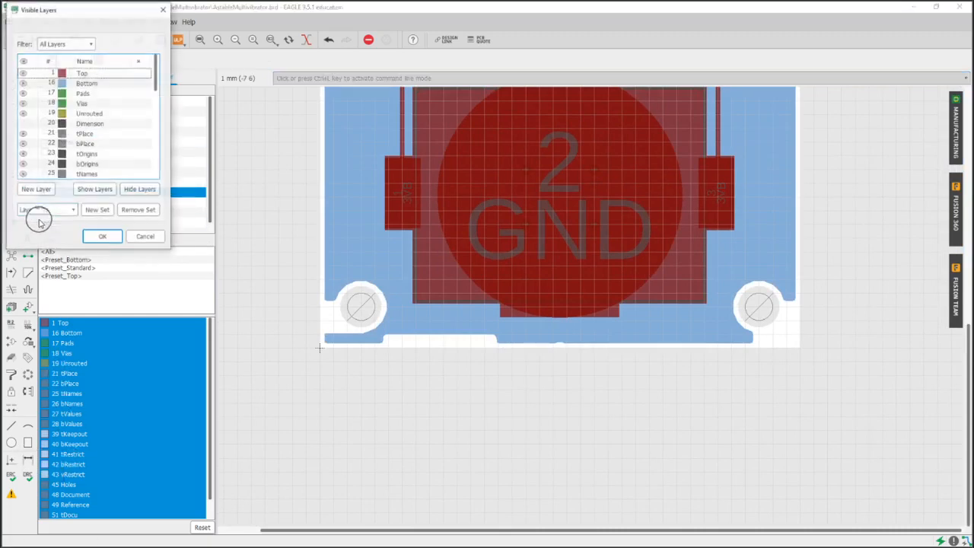
click(23, 123)
click(102, 236)
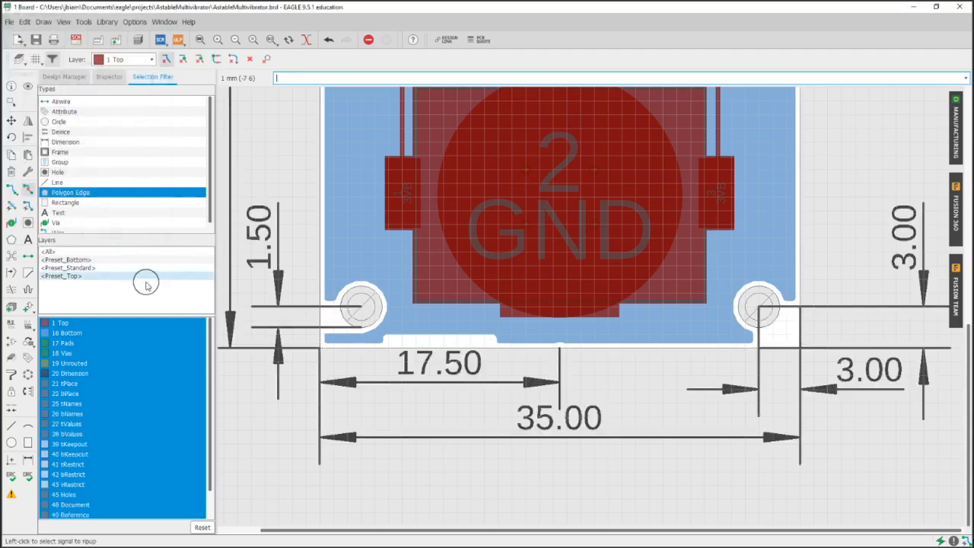
Step: Restrict the selection filter to Dimension objects and delete the 17.50 dimension below the board
scroll(352, 343, down, 4)
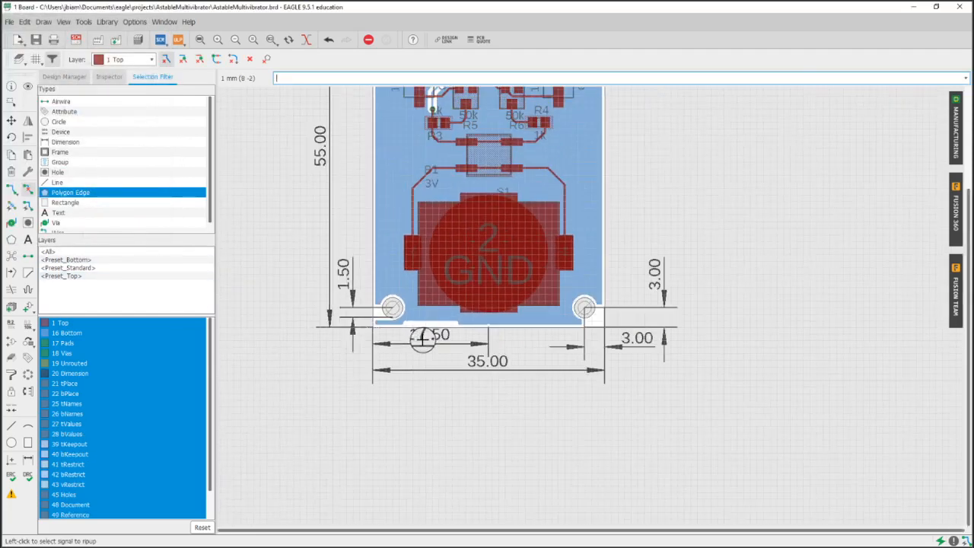
scroll(450, 353, up, 1)
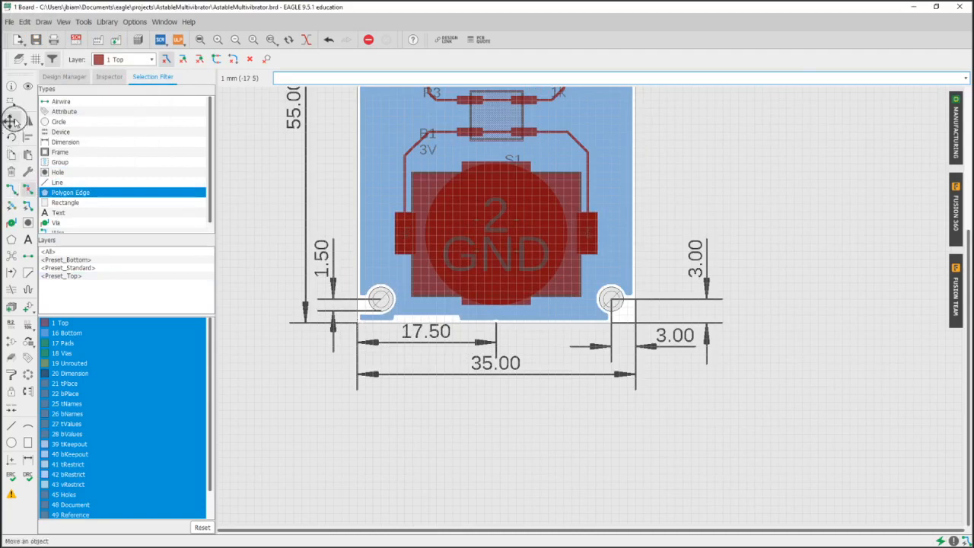
click(11, 170)
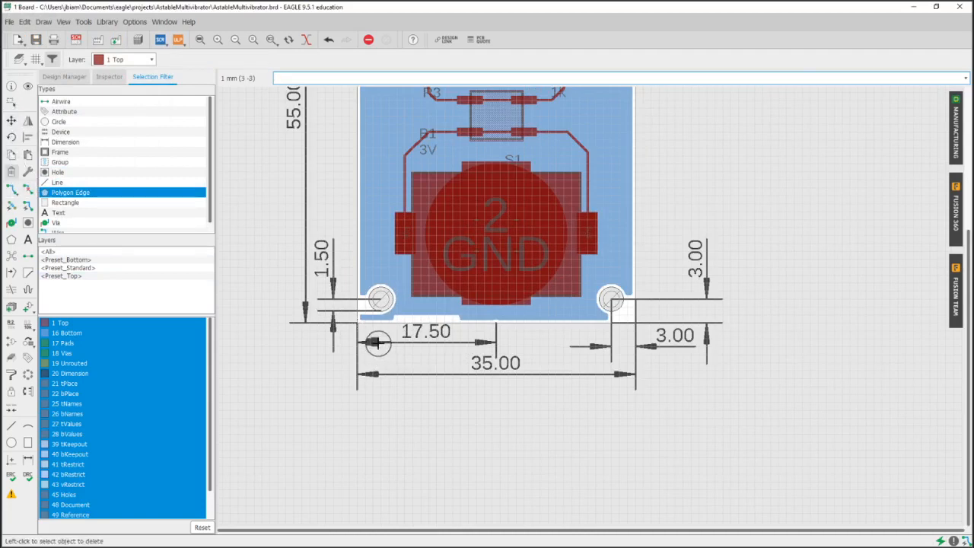
click(76, 142)
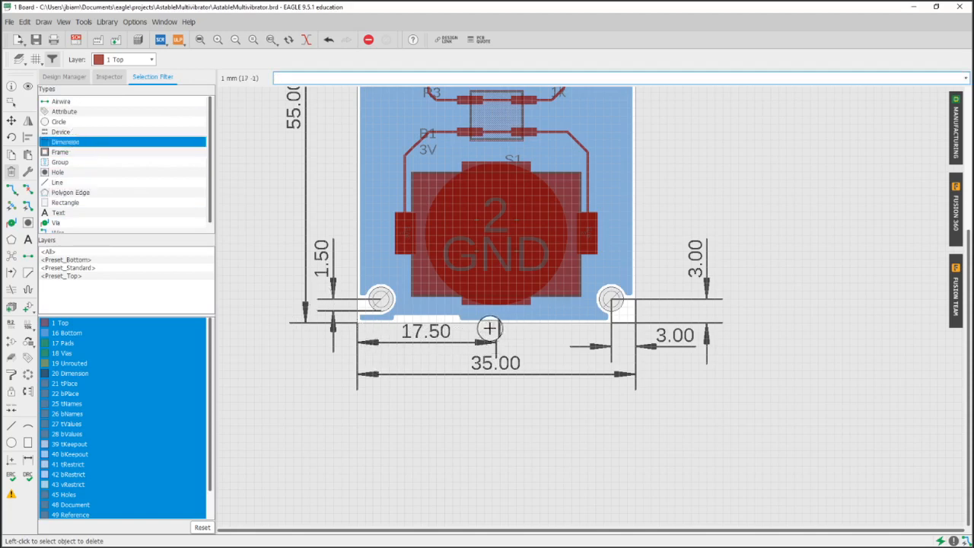
click(358, 324)
click(359, 323)
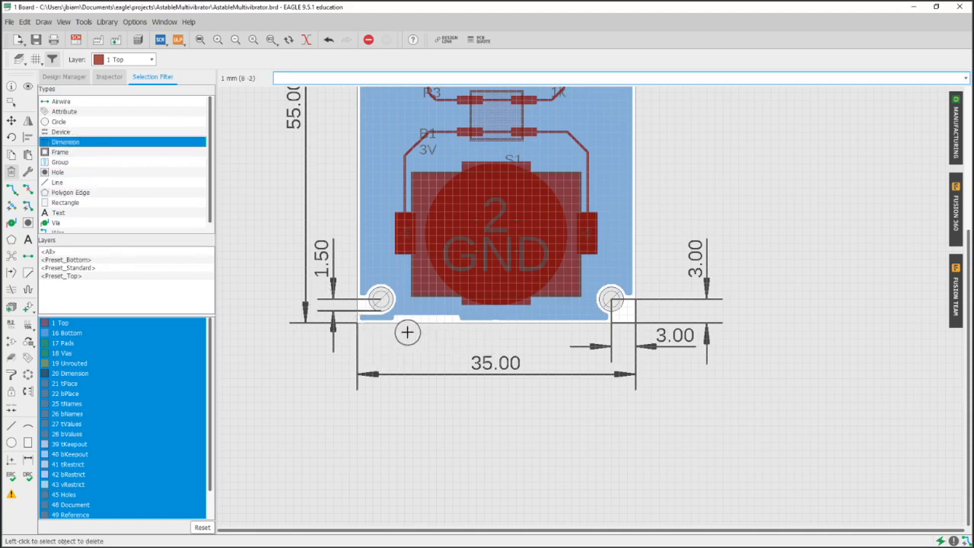
Step: Delete the vertical 3.00 dimension beside the board's lower-right mounting hole
ctrl+scroll(437, 358, up, 1)
shift+scroll(607, 320, right, 1)
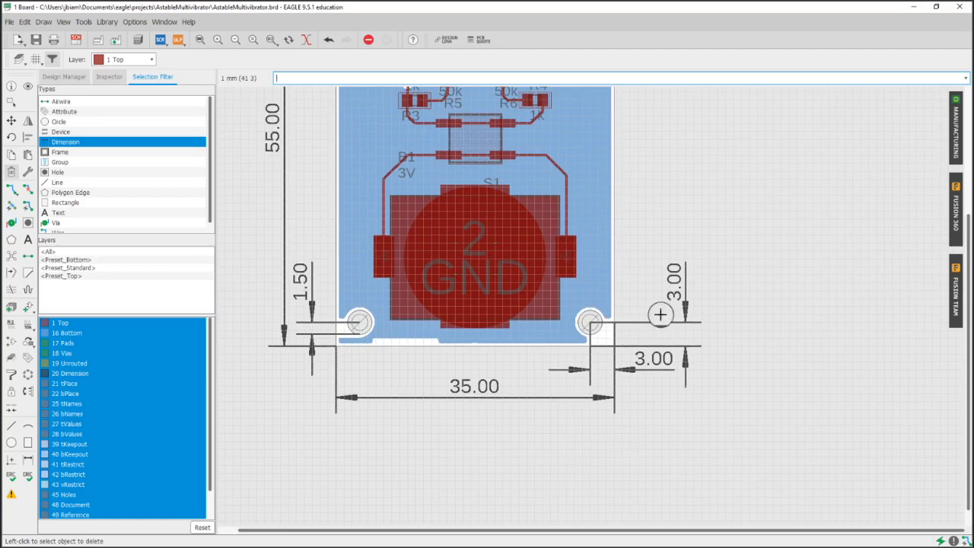
ctrl+scroll(660, 314, up, 8)
ctrl+scroll(661, 379, down, 6)
shift+scroll(661, 379, right, 1)
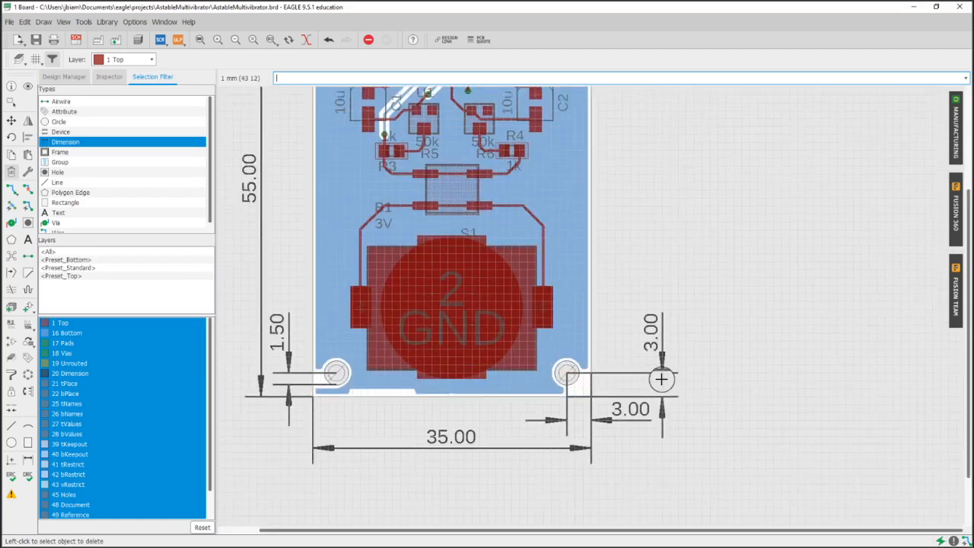
click(661, 379)
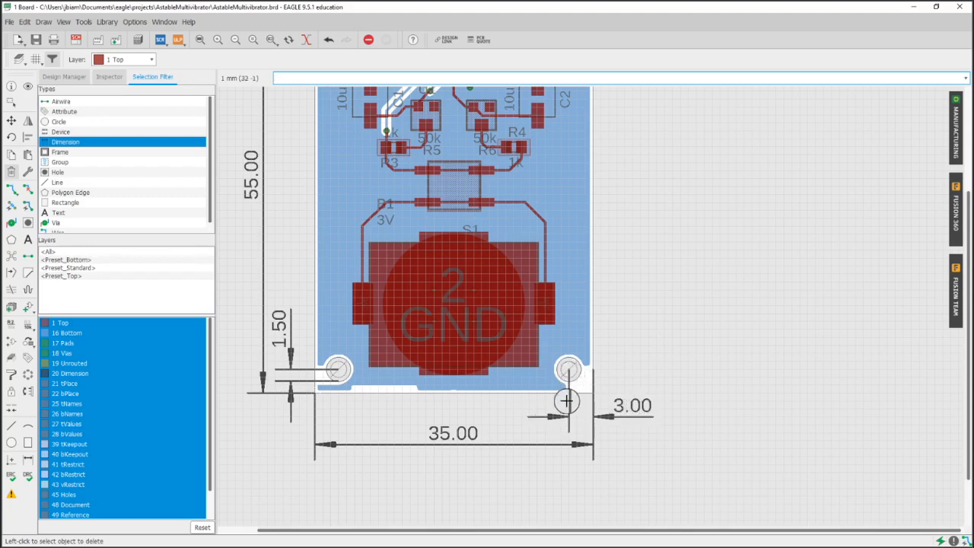
Step: Group all remaining dimensions around the board with the Dimension filter active and delete them
click(10, 101)
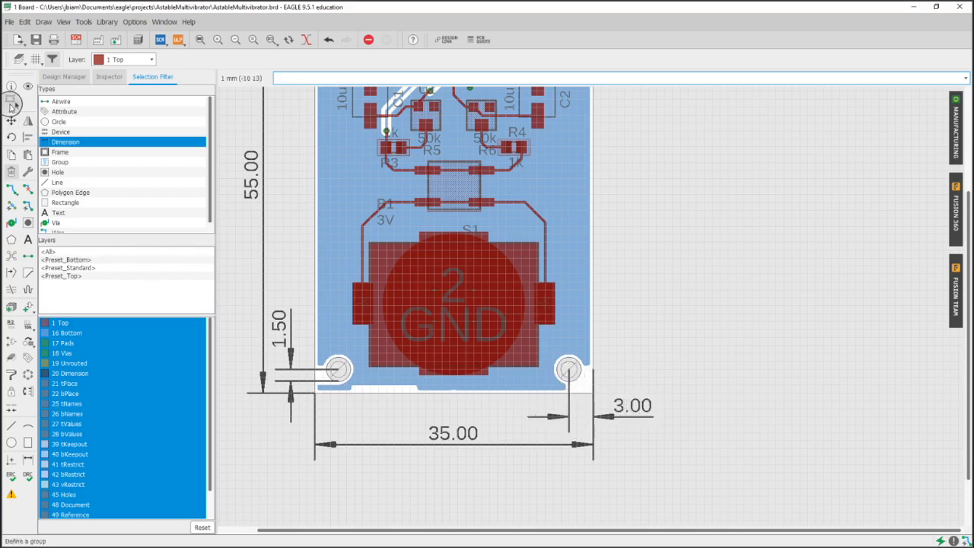
scroll(447, 254, down, 3)
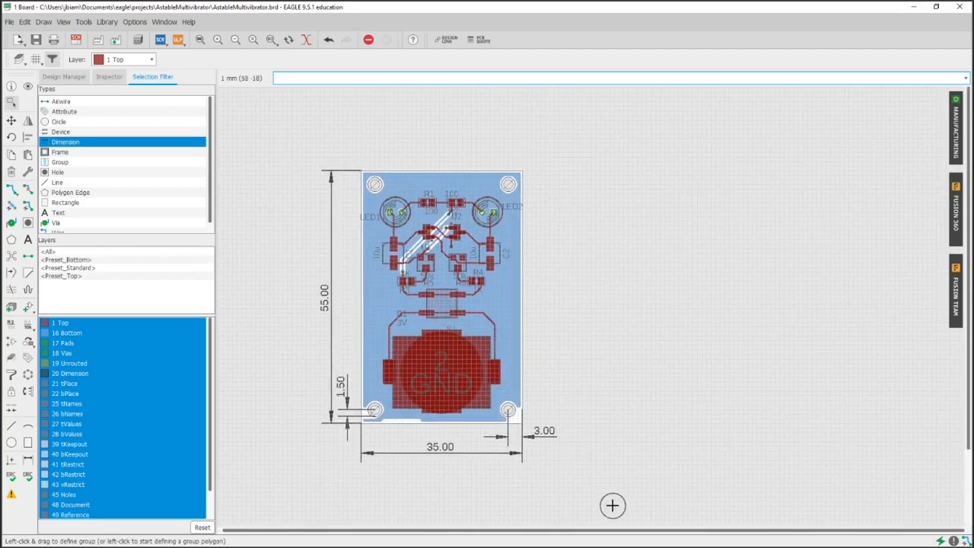
drag(613, 505, 250, 148)
click(82, 139)
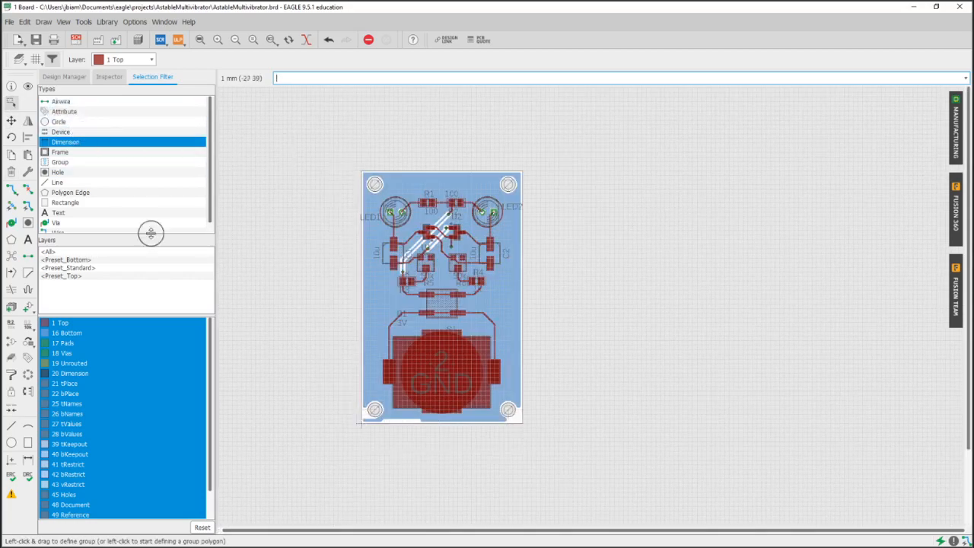
Step: Rip up the bottom pour with only Polygon Edge selectable, refill it with Ratsnest and save the board
click(27, 187)
click(69, 194)
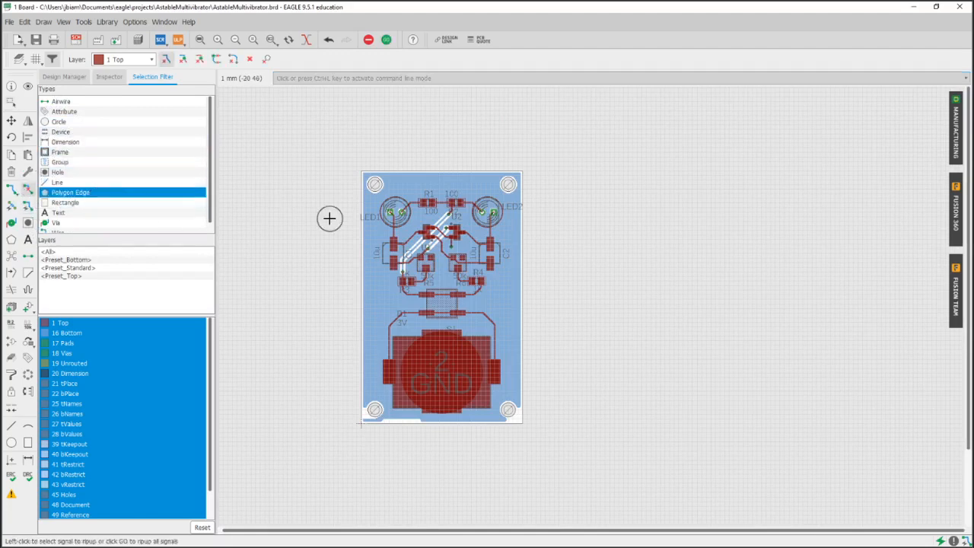
click(361, 223)
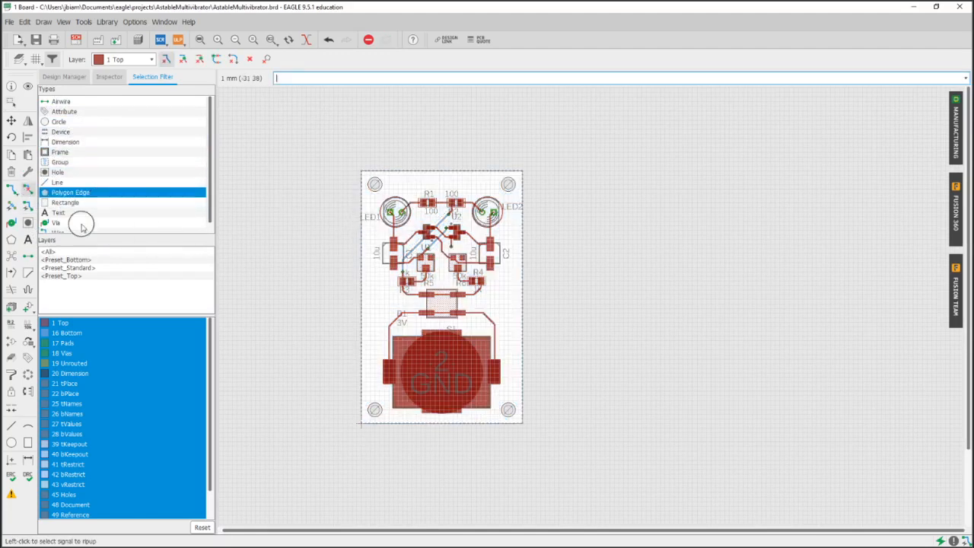
click(12, 260)
scroll(449, 351, up, 3)
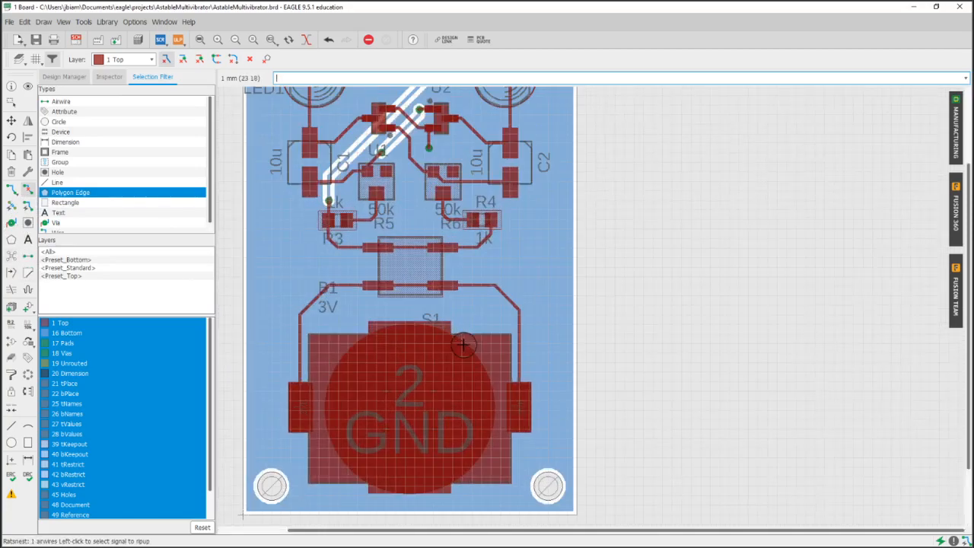
scroll(449, 351, down, 1)
middle_drag(449, 351, 520, 377)
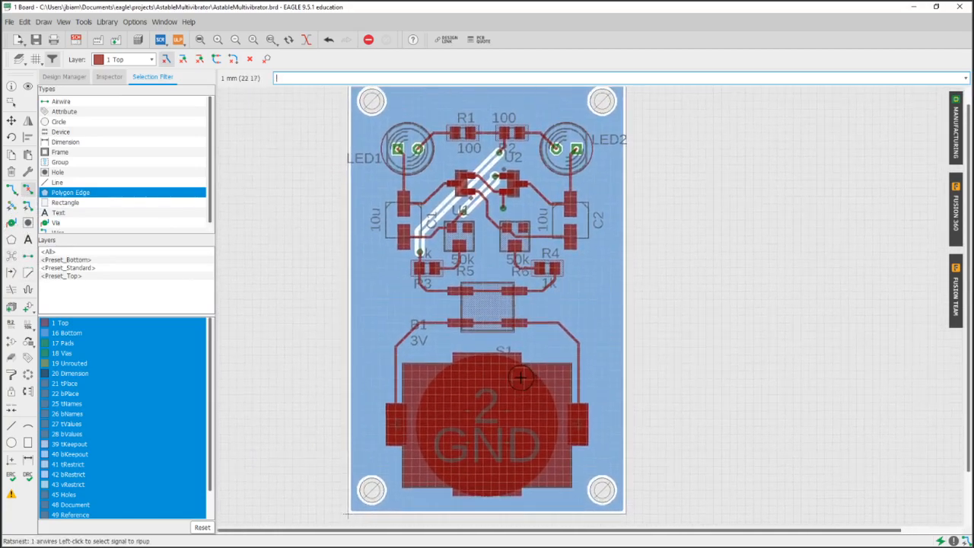
click(32, 42)
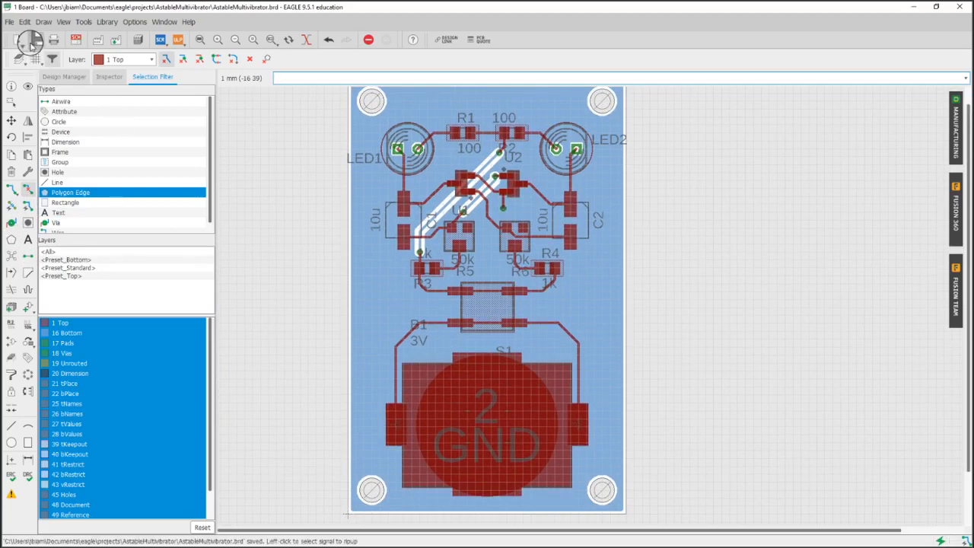